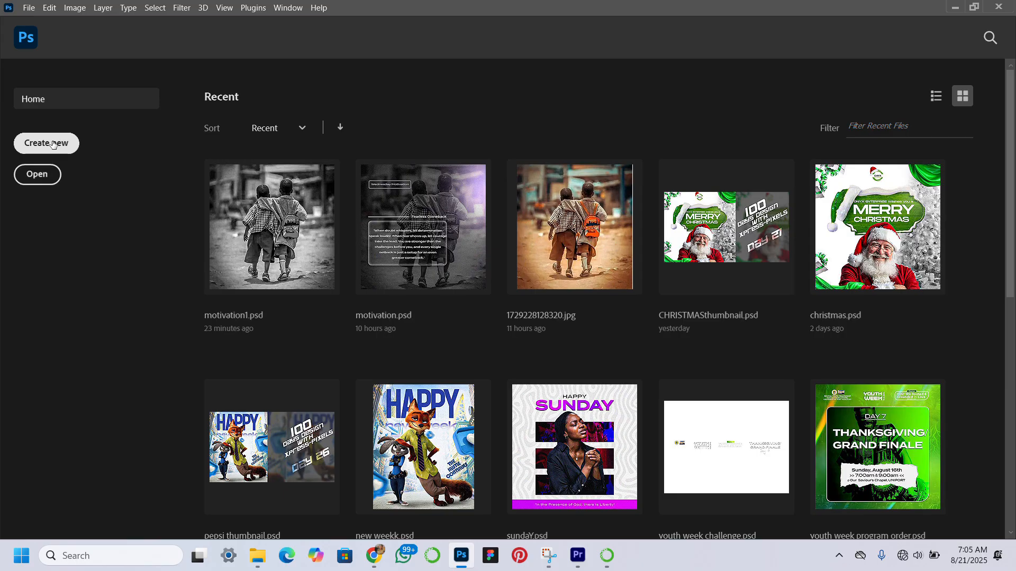
# Create a new 1024 x 1024 px document at 300 ppi with a white background and fit it in view
pyautogui.click(52, 144)
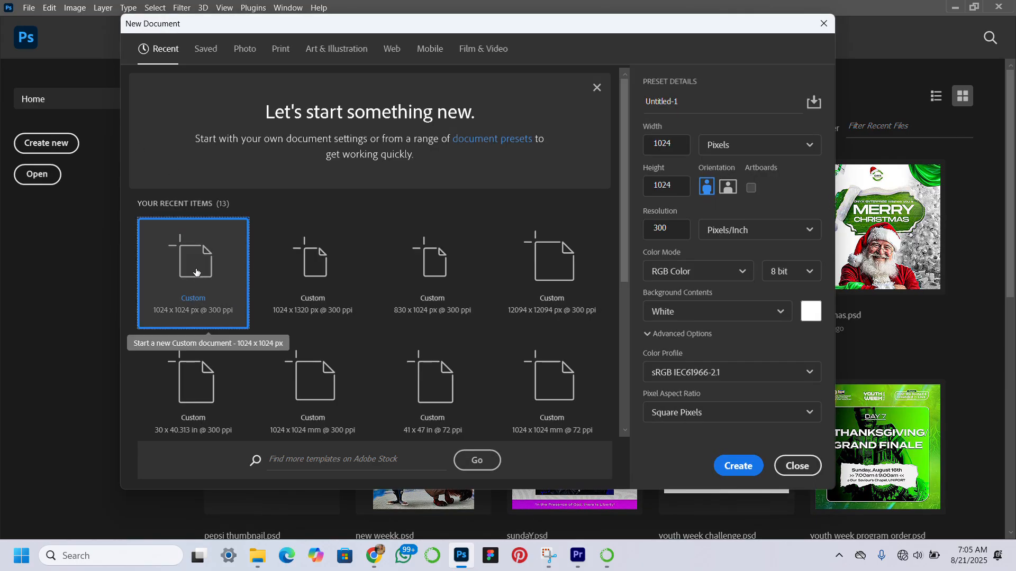
pyautogui.click(735, 464)
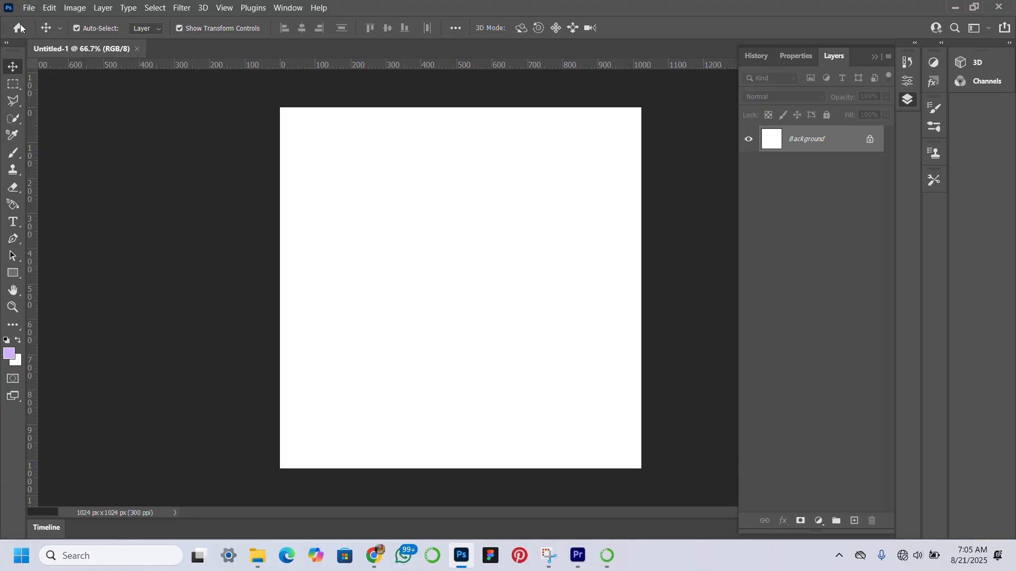
pyautogui.press('Tab')
pyautogui.press('Tab')
pyautogui.click(13, 307)
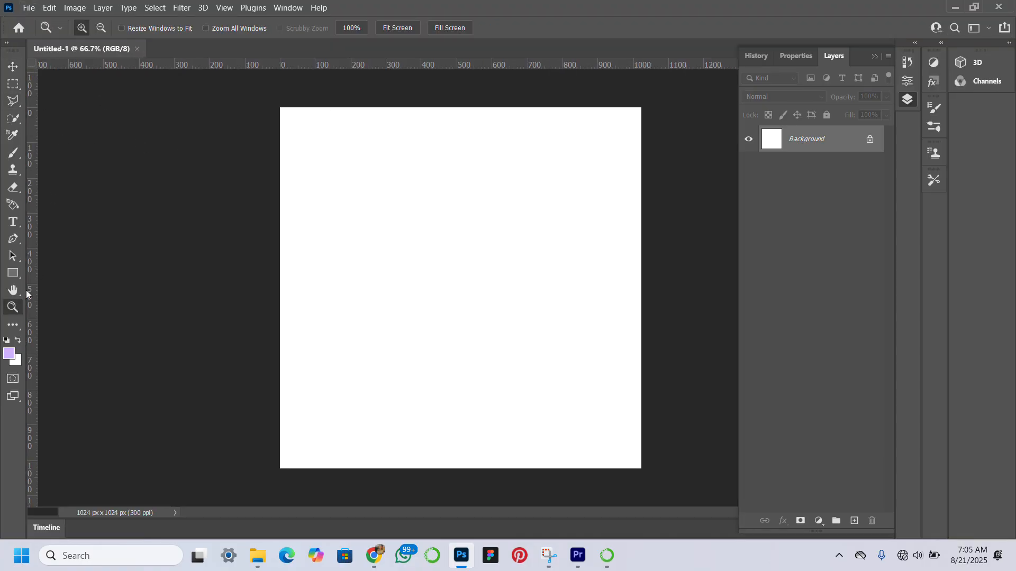
pyautogui.click(399, 27)
pyautogui.click(12, 67)
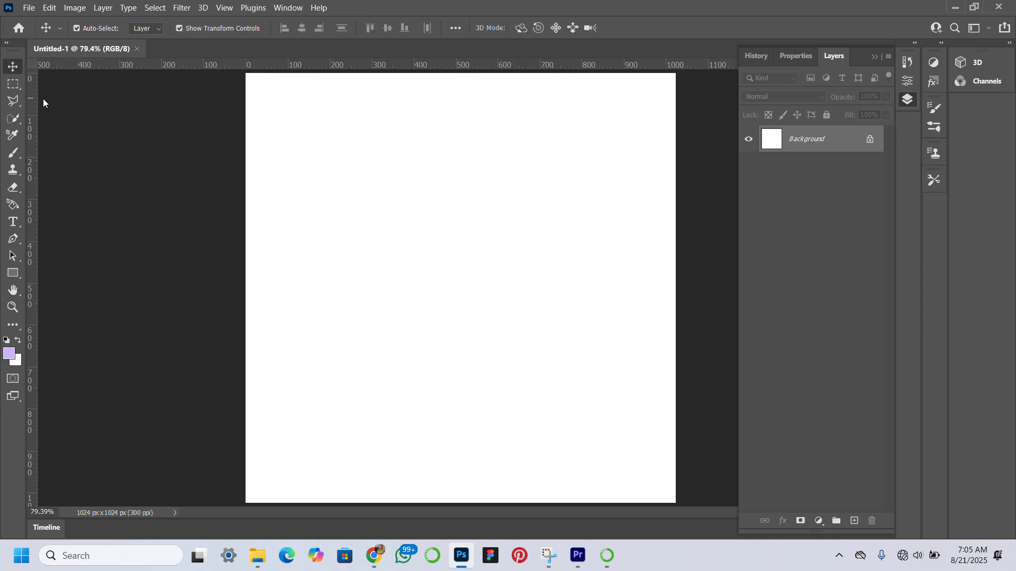
pyautogui.moveTo(257, 555)
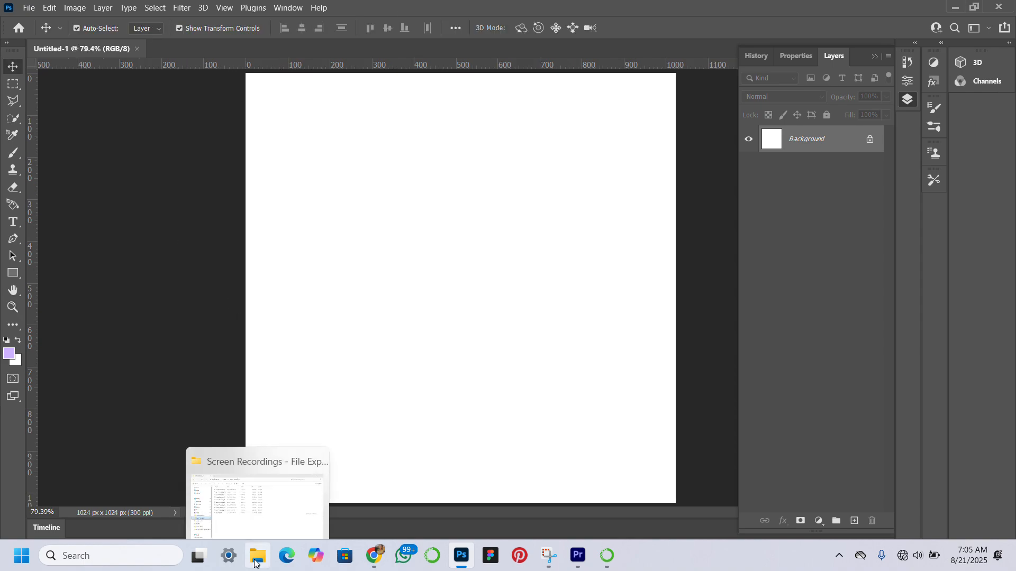
pyautogui.click(244, 531)
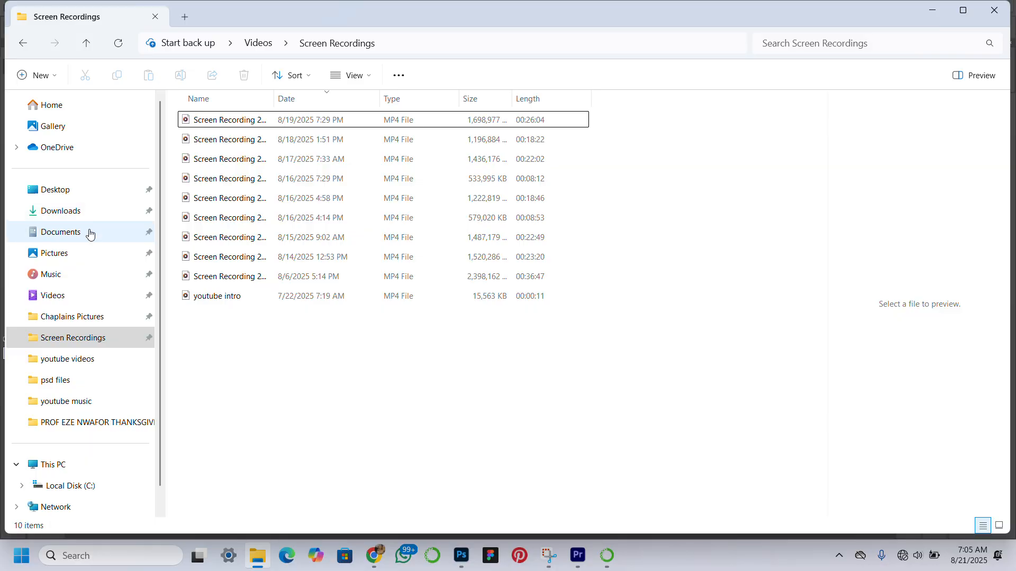
pyautogui.click(61, 232)
pyautogui.click(227, 334)
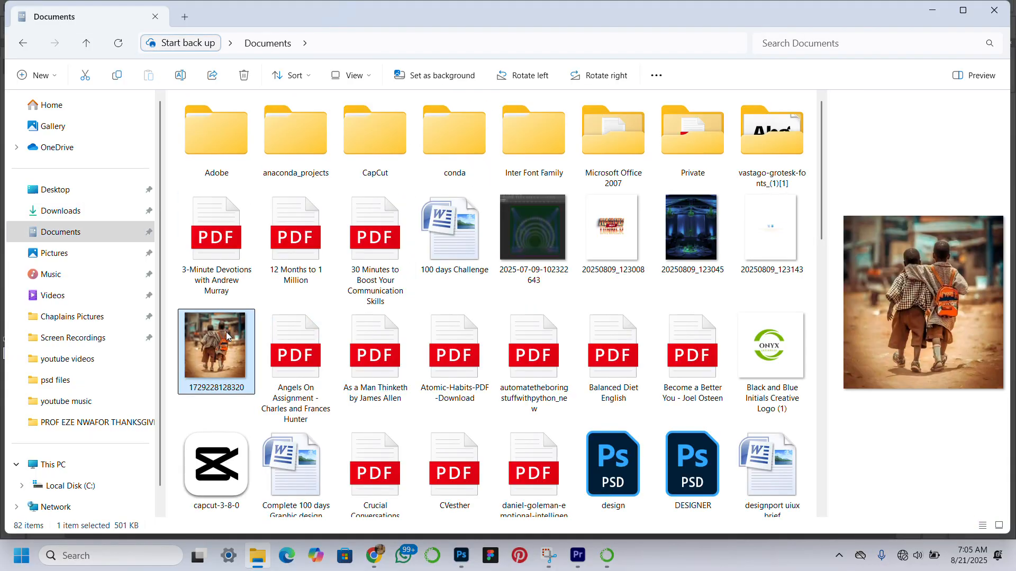
pyautogui.moveTo(226, 332); pyautogui.dragTo(401, 283)
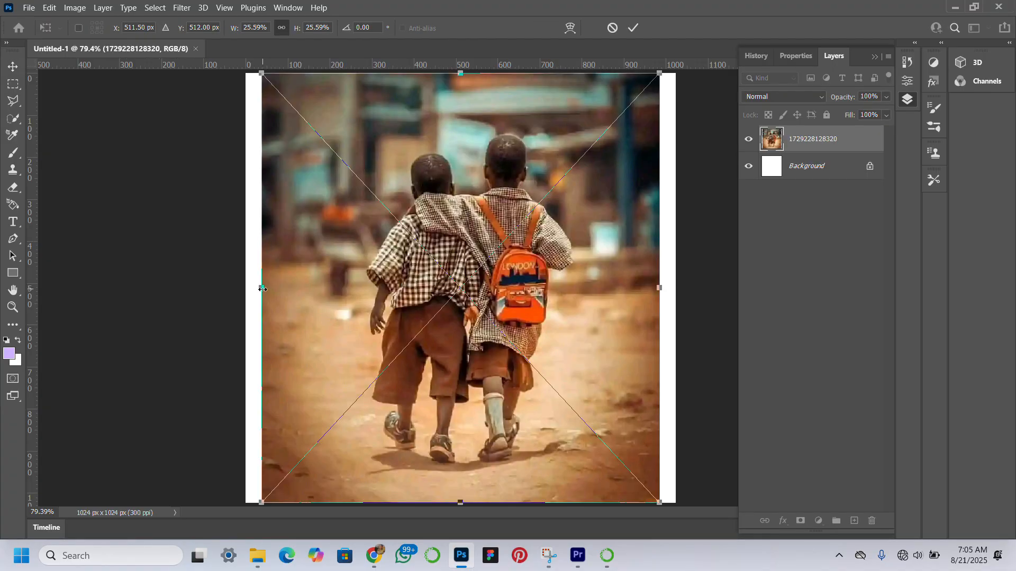
pyautogui.moveTo(262, 288); pyautogui.dragTo(246, 288)
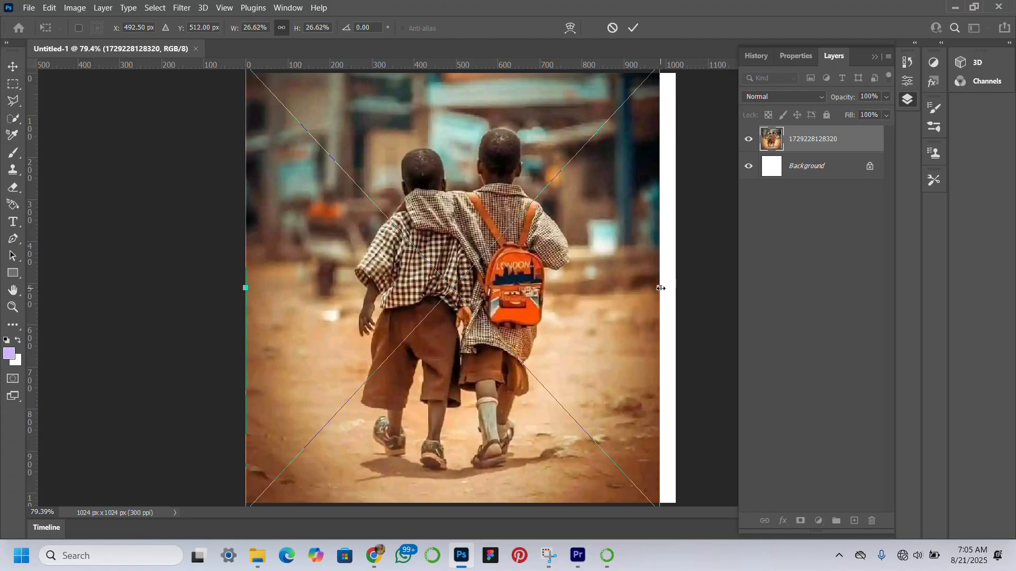
pyautogui.moveTo(660, 288)
pyautogui.mouseDown()
pyautogui.moveTo(686, 290)
pyautogui.moveTo(676, 289)
pyautogui.mouseUp()
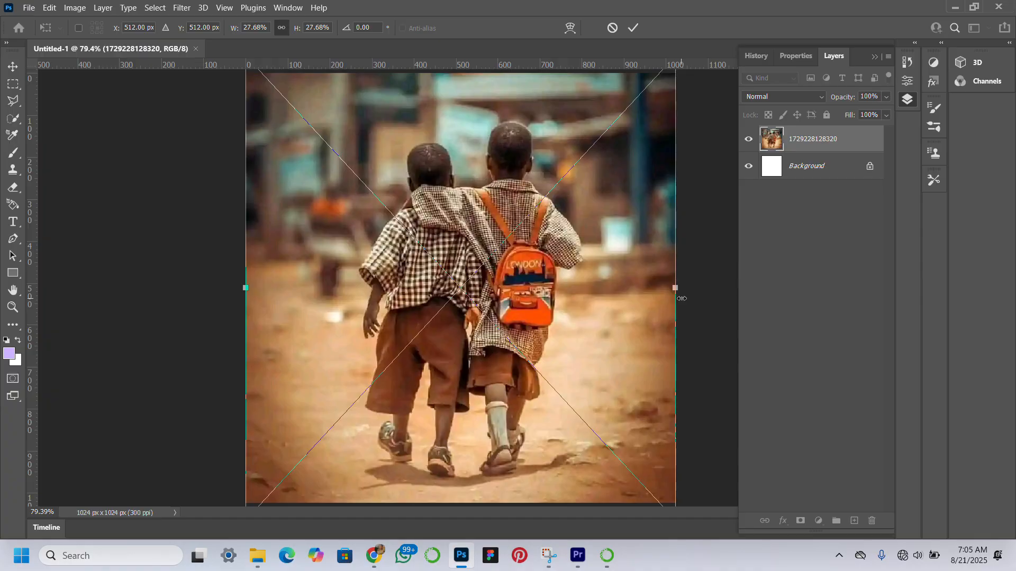
pyautogui.press('Return')
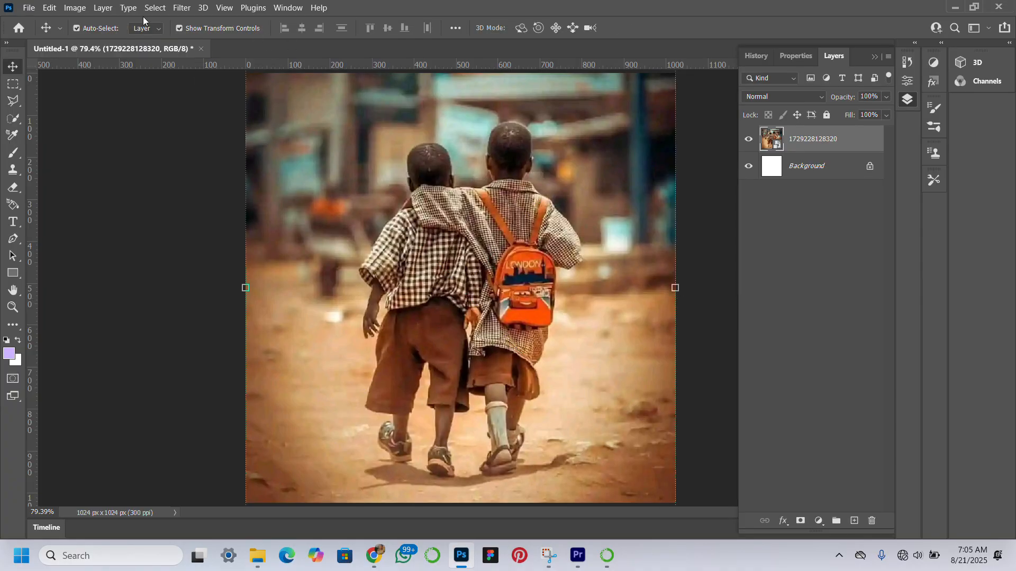
# Apply a Camera Raw filter to the photo with Contrast +21, Whites +14, Blacks -19, Texture +22, Clarity +22 and Dehaze +18
pyautogui.click(184, 8)
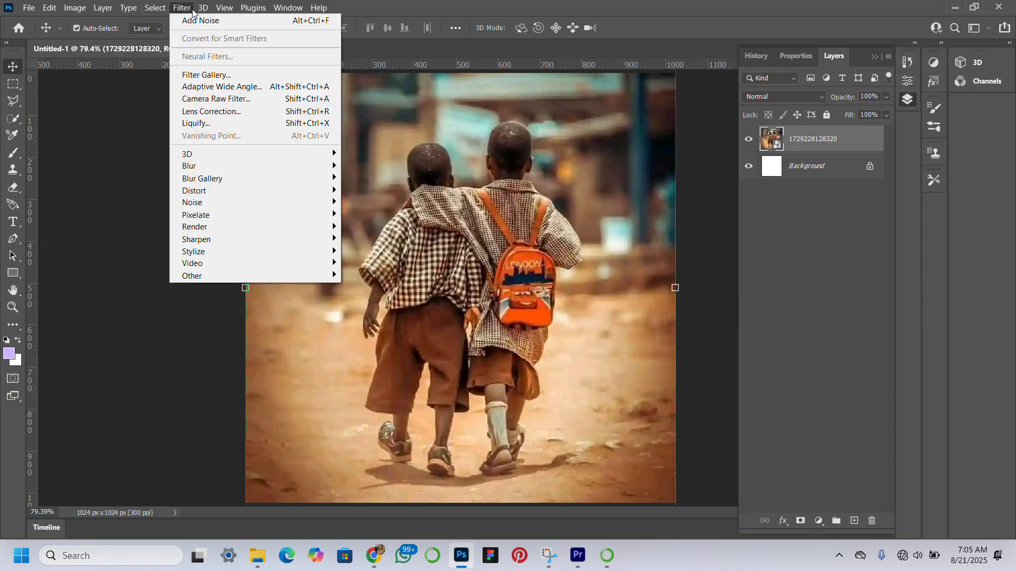
pyautogui.click(216, 98)
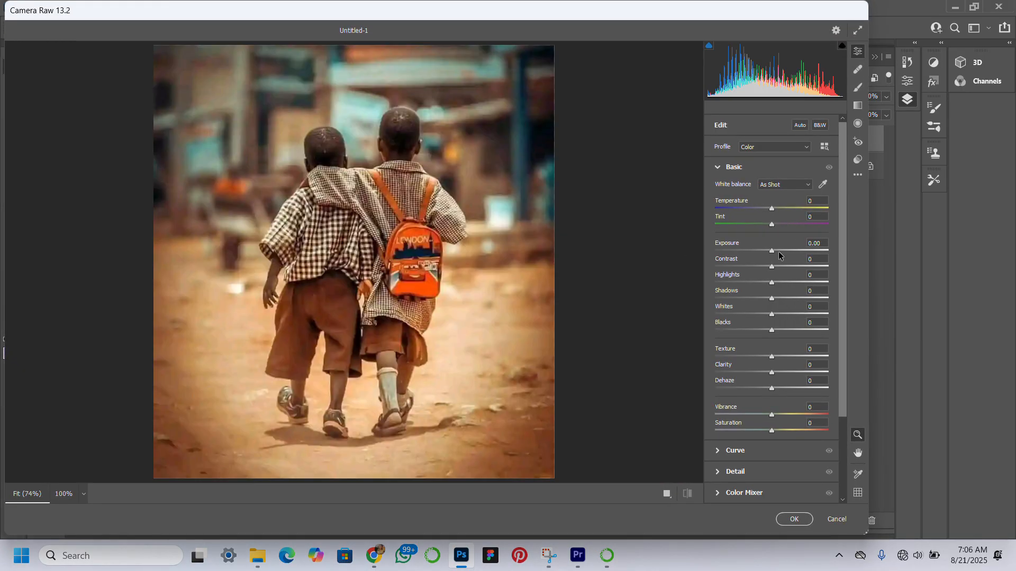
pyautogui.click(783, 266)
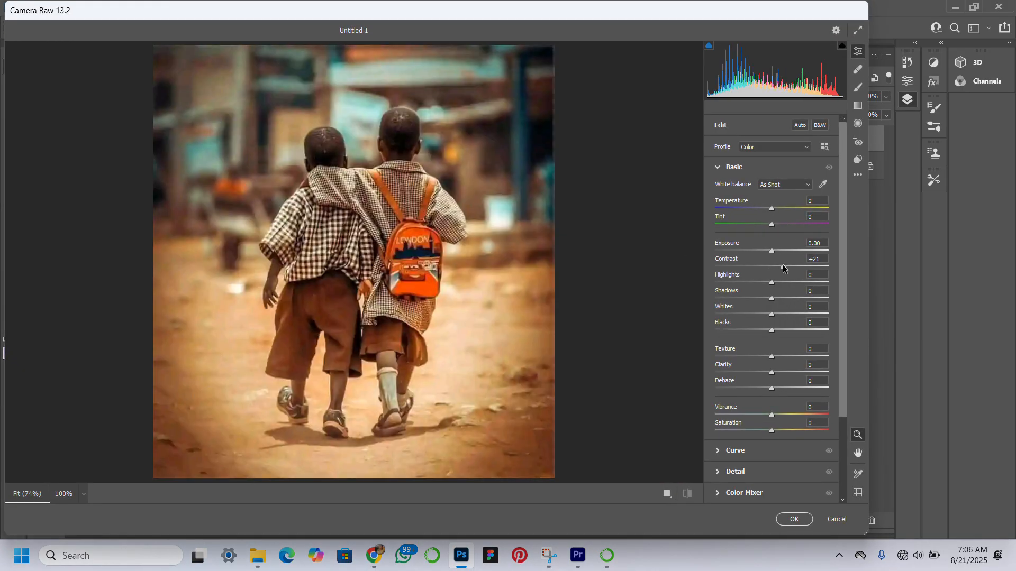
pyautogui.click(783, 357)
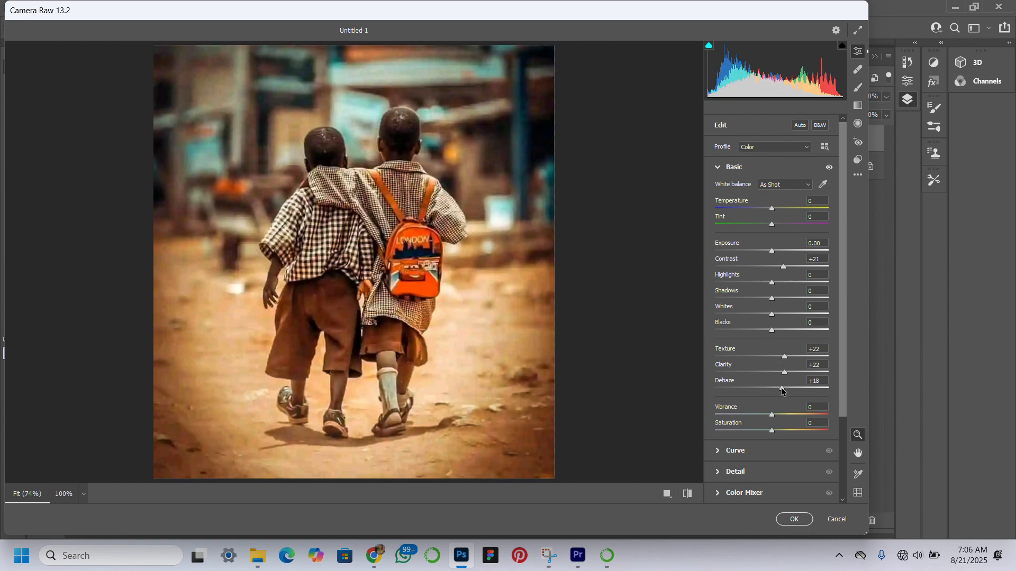
pyautogui.moveTo(771, 330)
pyautogui.mouseDown()
pyautogui.moveTo(761, 332)
pyautogui.moveTo(779, 315)
pyautogui.mouseUp()
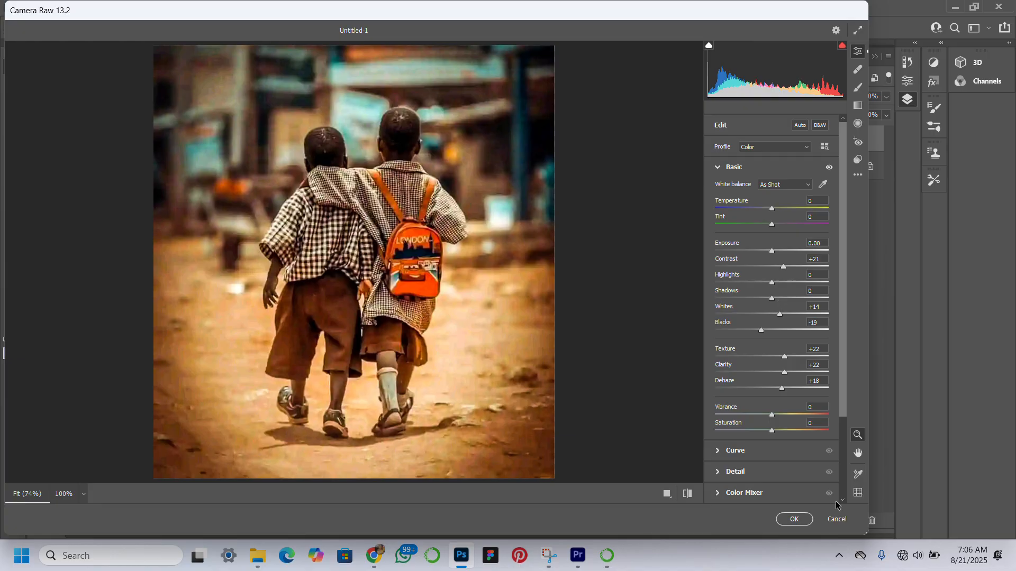
pyautogui.click(794, 521)
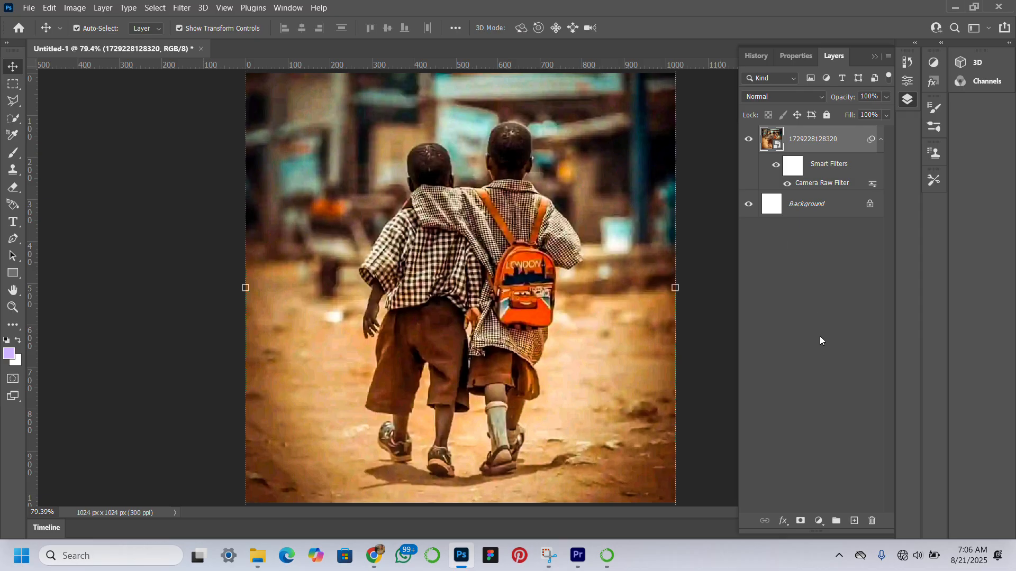
# Add a Black & White adjustment above the photo with Reds 4, Yellows 36 and slightly reduced Greens
pyautogui.click(818, 522)
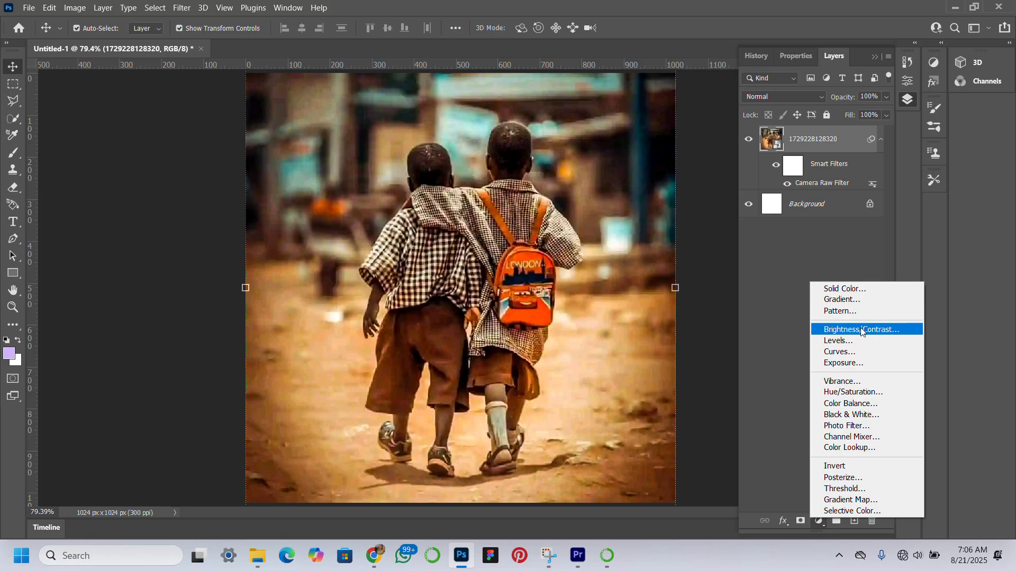
pyautogui.click(864, 415)
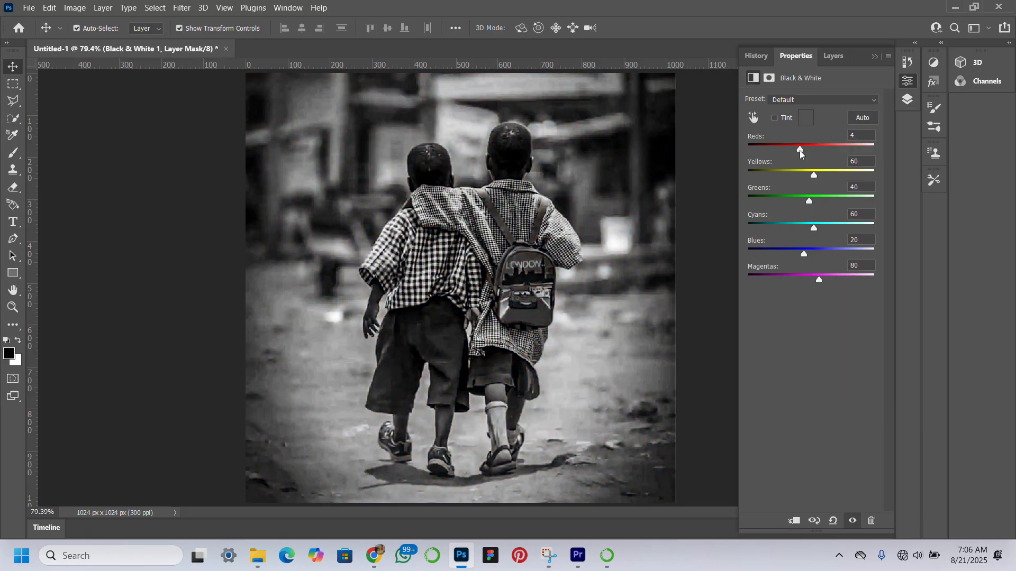
pyautogui.click(807, 170)
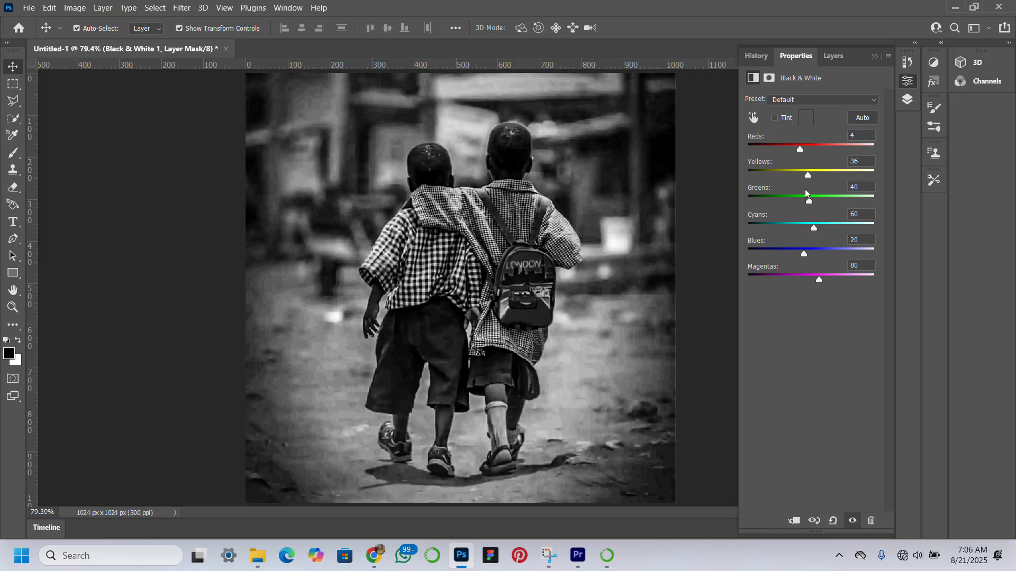
pyautogui.moveTo(808, 200); pyautogui.dragTo(801, 200)
# Clip the Black & White adjustment layer to the photo layer beneath it
pyautogui.click(818, 57)
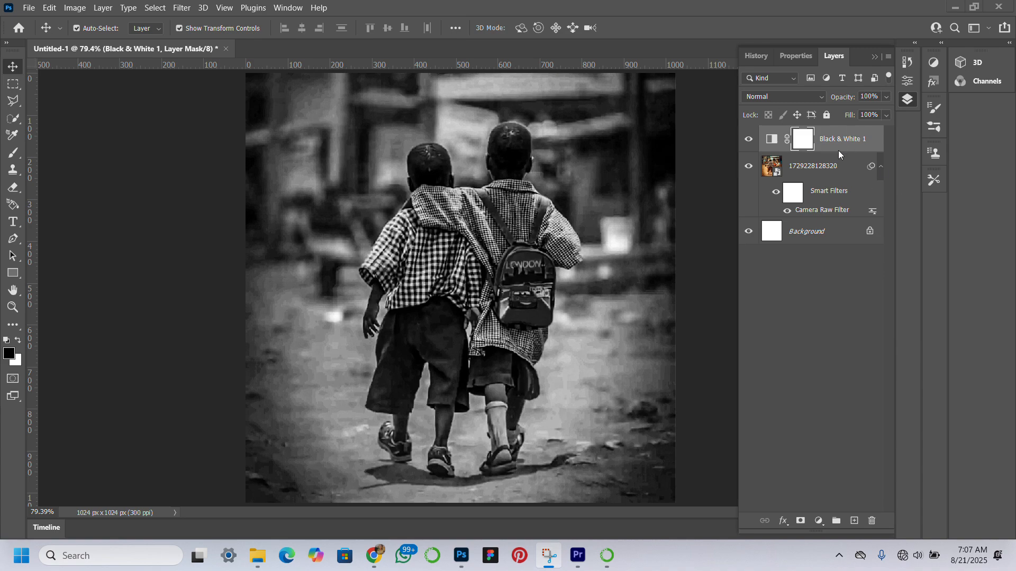
pyautogui.click(863, 149)
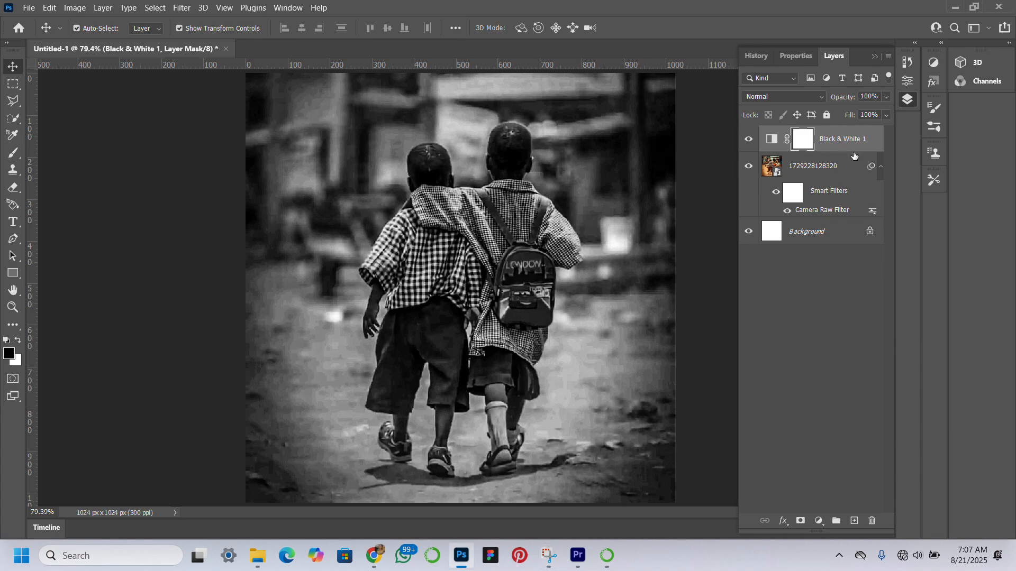
pyautogui.rightClick(822, 140)
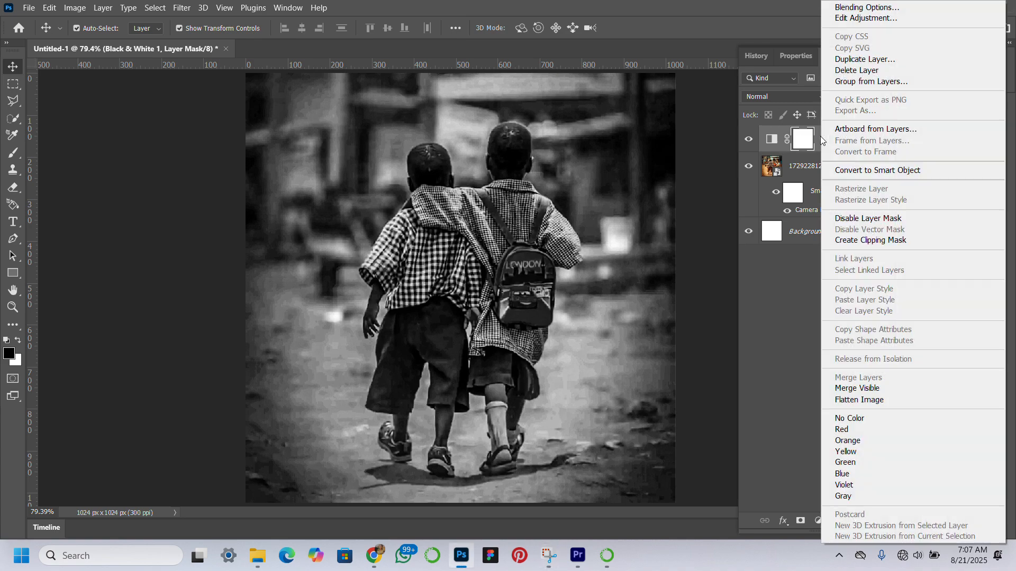
pyautogui.click(858, 240)
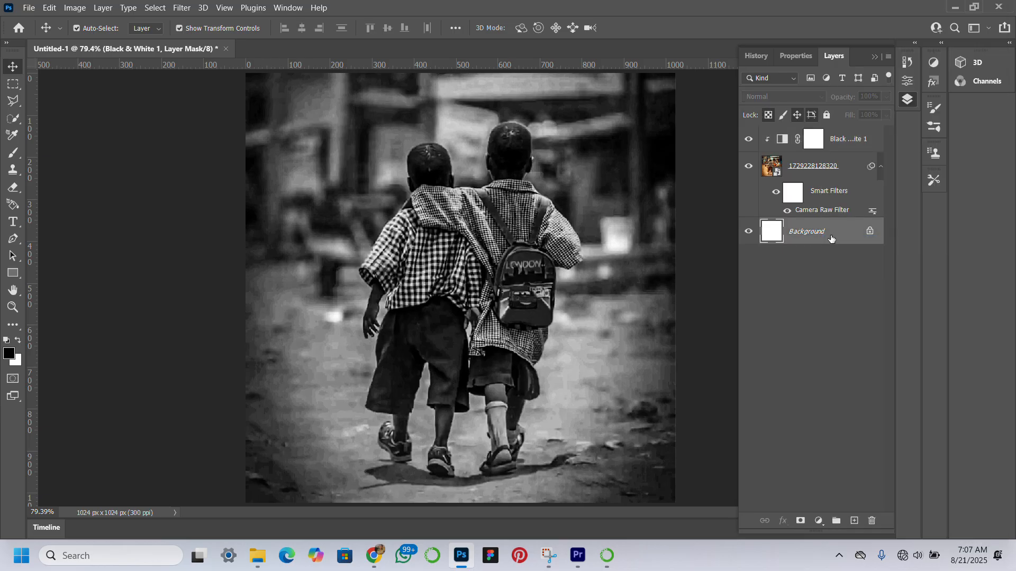
# Add a Solid Color fill layer in dark grey 222222 directly above the Background layer
pyautogui.click(830, 239)
pyautogui.click(818, 521)
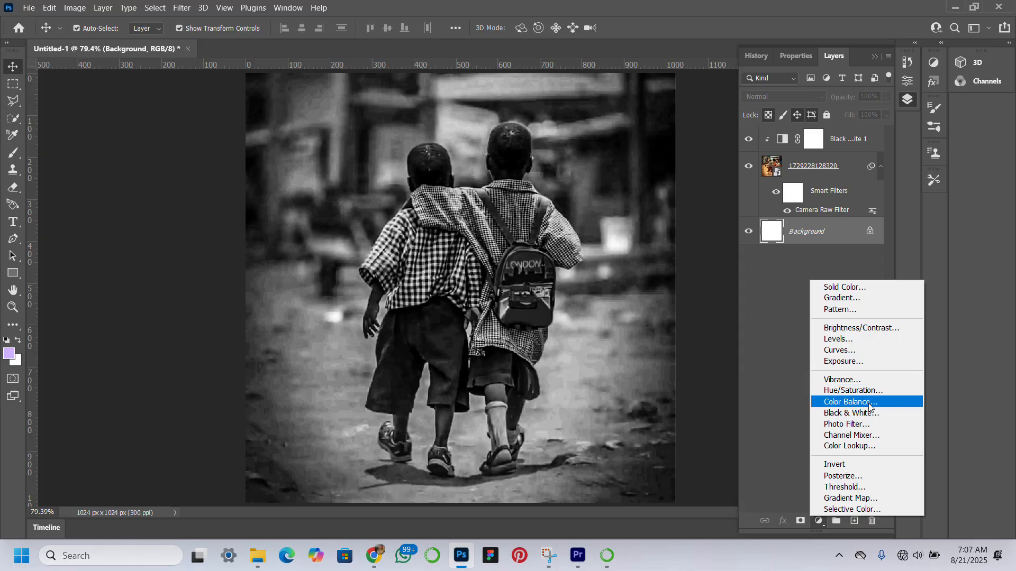
pyautogui.click(866, 286)
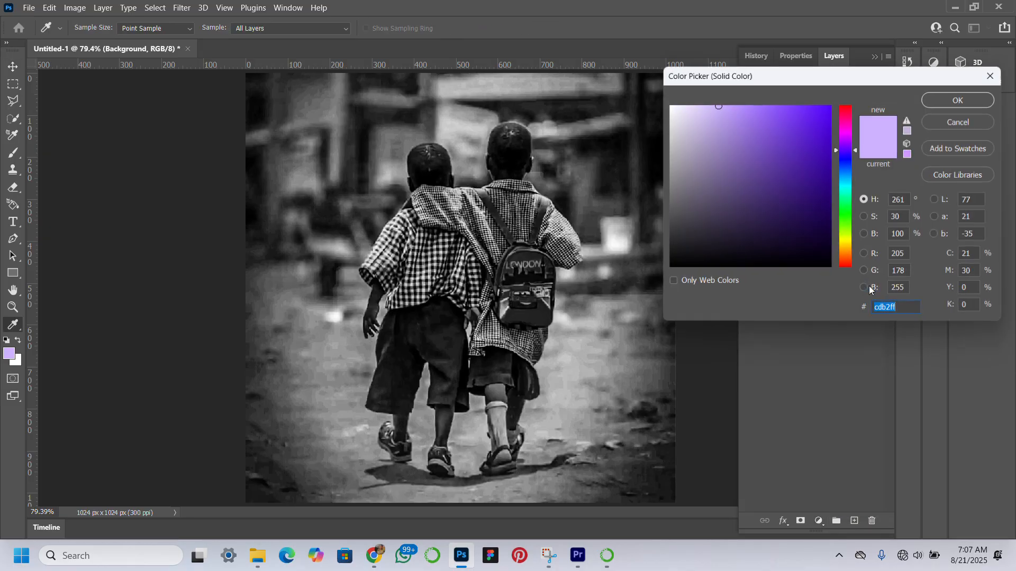
pyautogui.moveTo(673, 238); pyautogui.dragTo(664, 249)
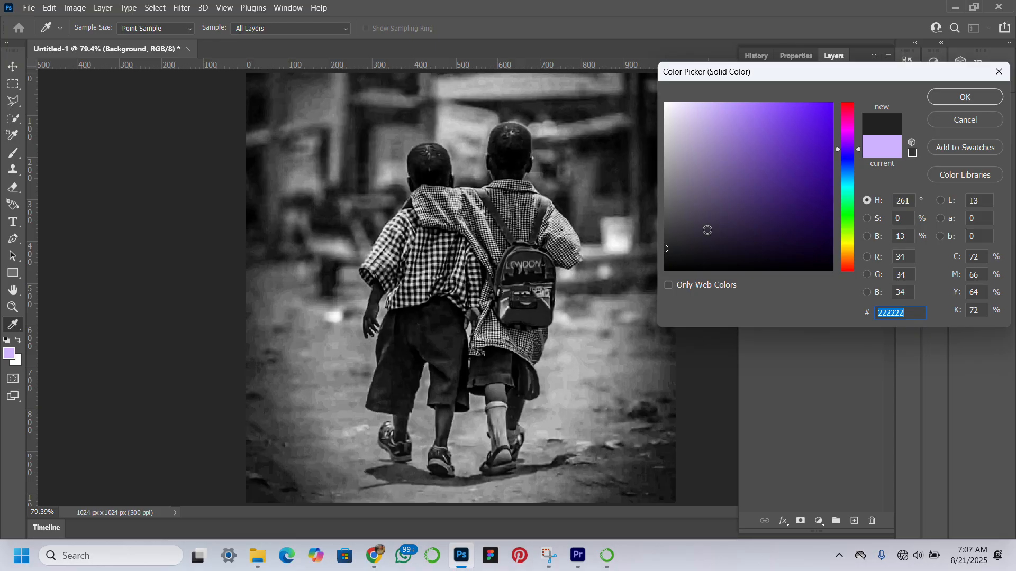
pyautogui.click(976, 97)
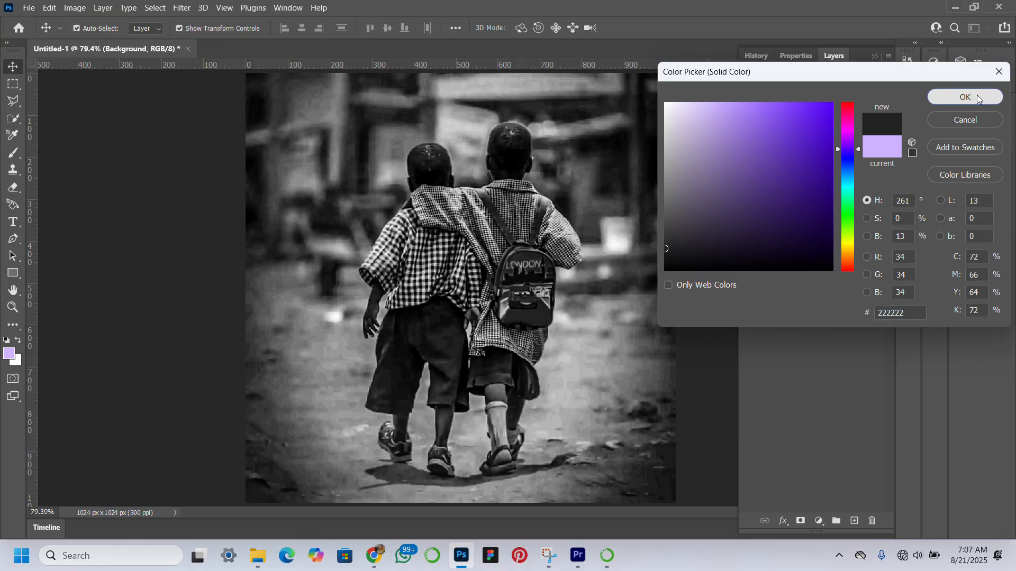
# Set the photo layer's blend mode to Overlay and deselect the layer
pyautogui.click(807, 168)
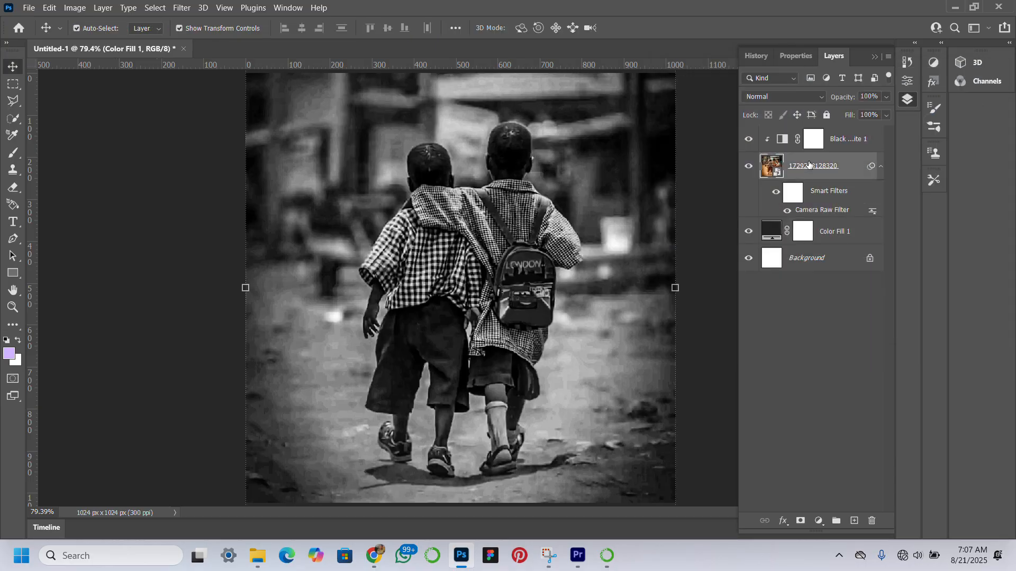
pyautogui.click(791, 97)
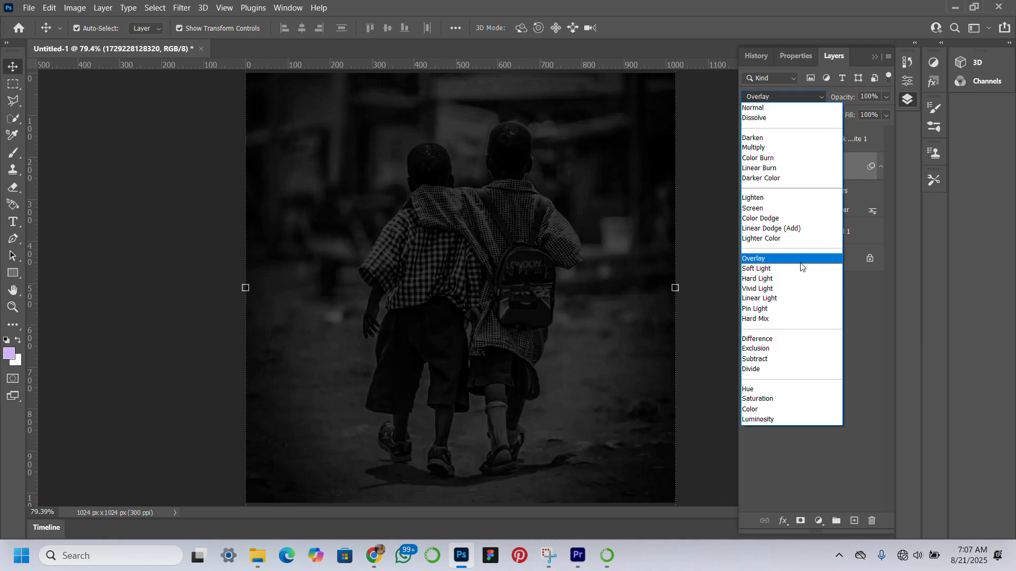
pyautogui.click(799, 259)
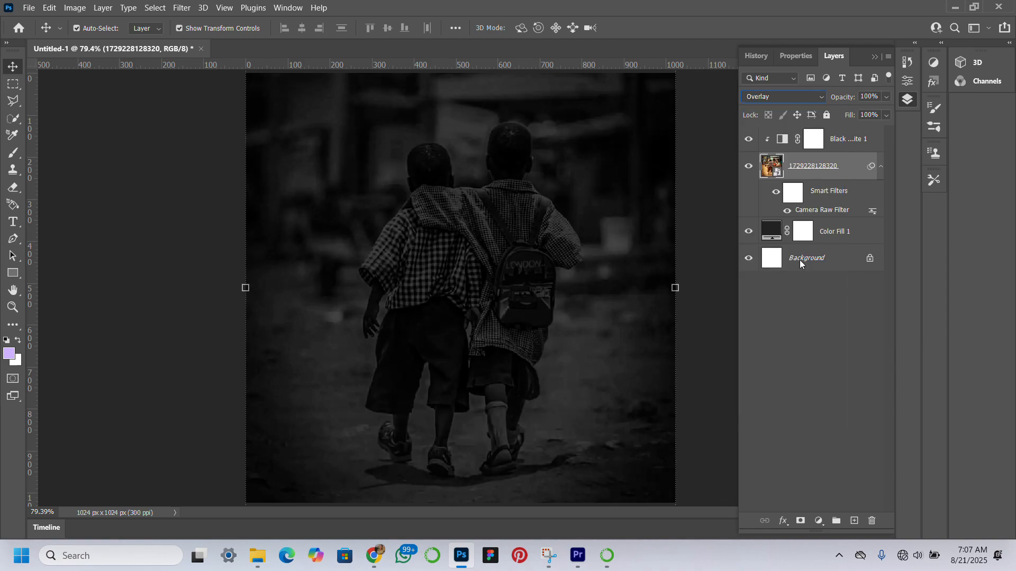
pyautogui.click(715, 385)
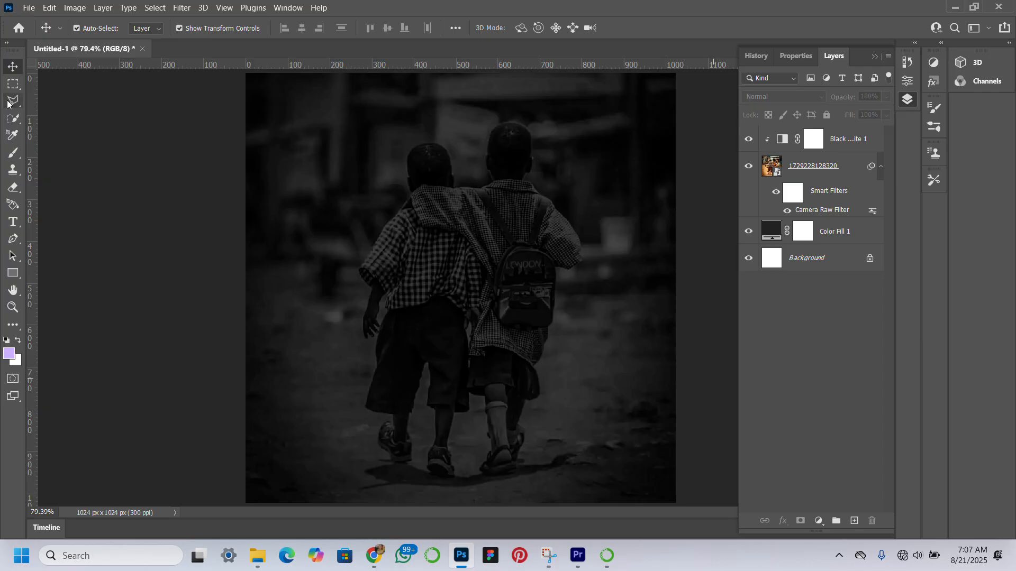
# Draw a black rectangle about 370 x 73 px in the upper-left area of the canvas, above the boys
pyautogui.click(13, 272)
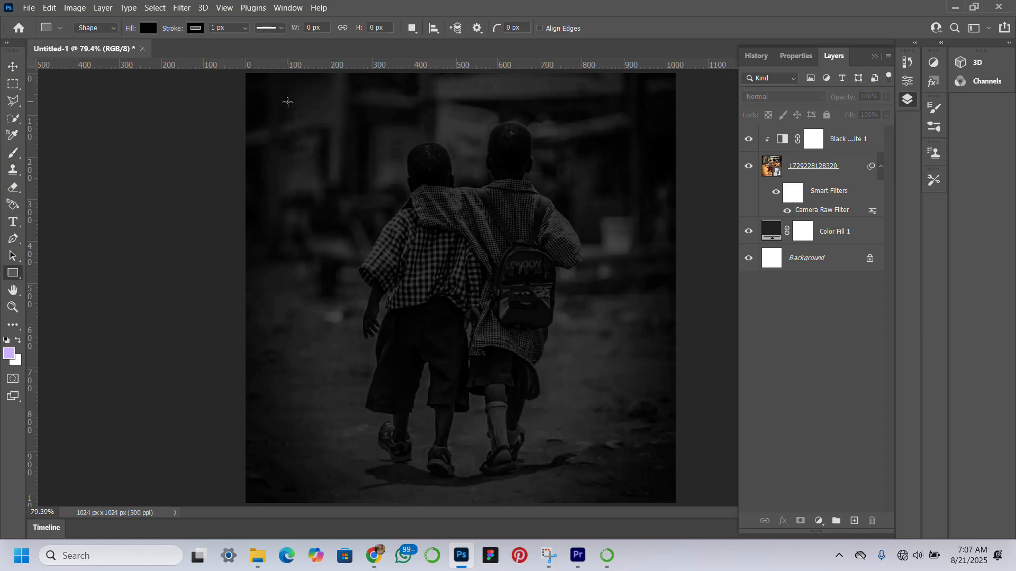
pyautogui.click(323, 107)
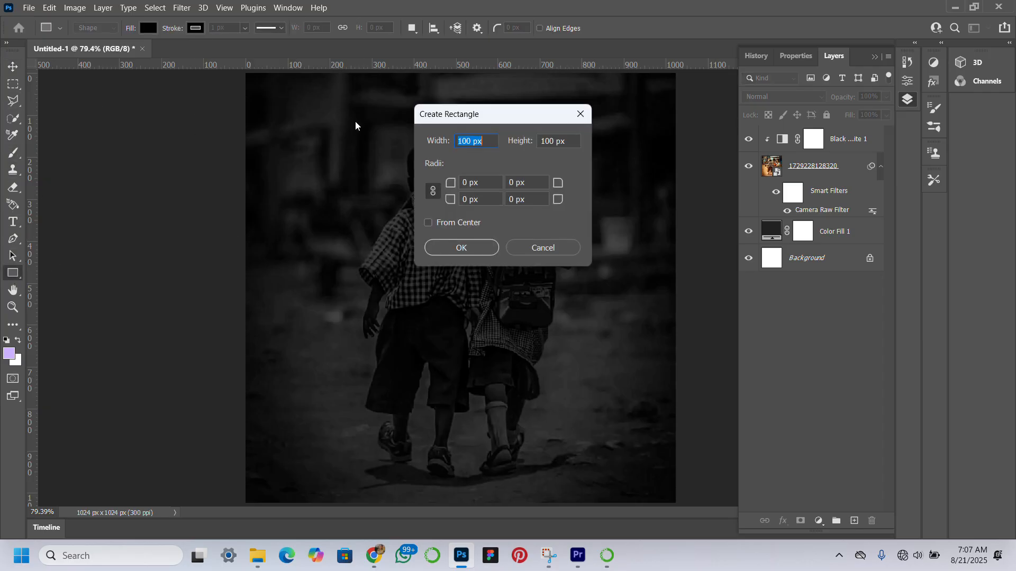
pyautogui.click(562, 249)
pyautogui.moveTo(302, 120); pyautogui.dragTo(457, 150)
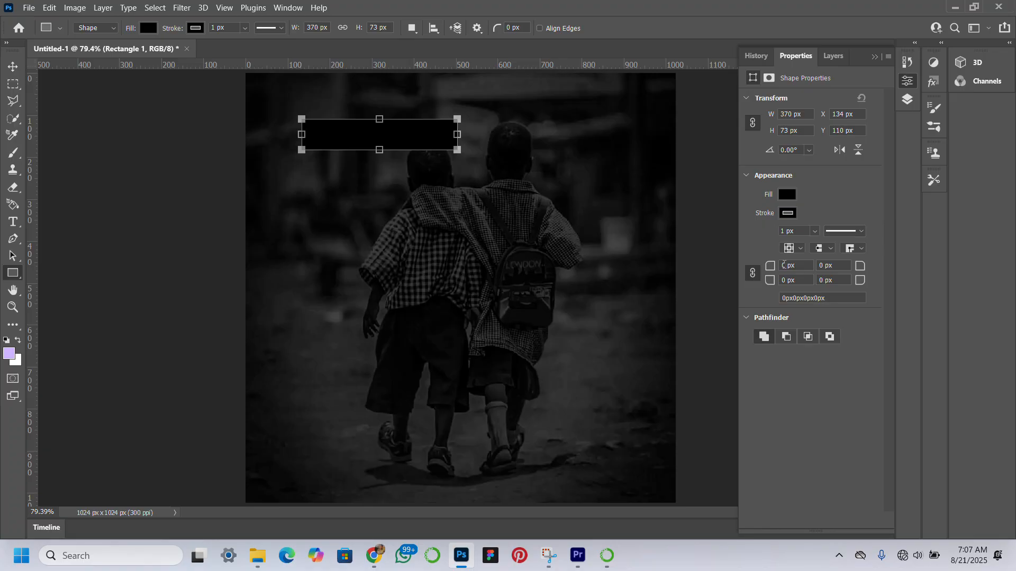
# Round all corners of the black rectangle above the boys to 19 px and remove its fill
pyautogui.moveTo(770, 266); pyautogui.dragTo(781, 260)
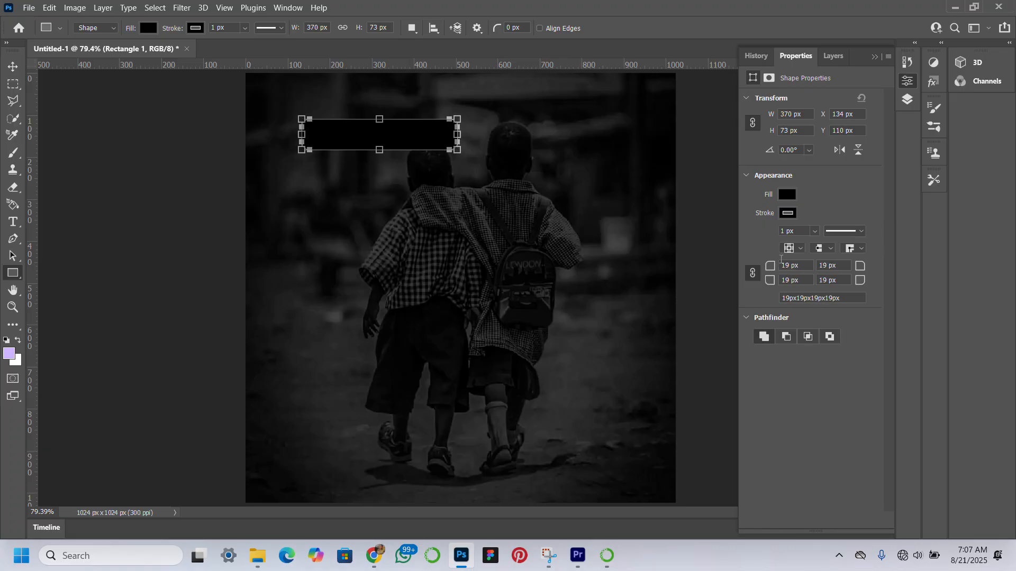
pyautogui.click(793, 196)
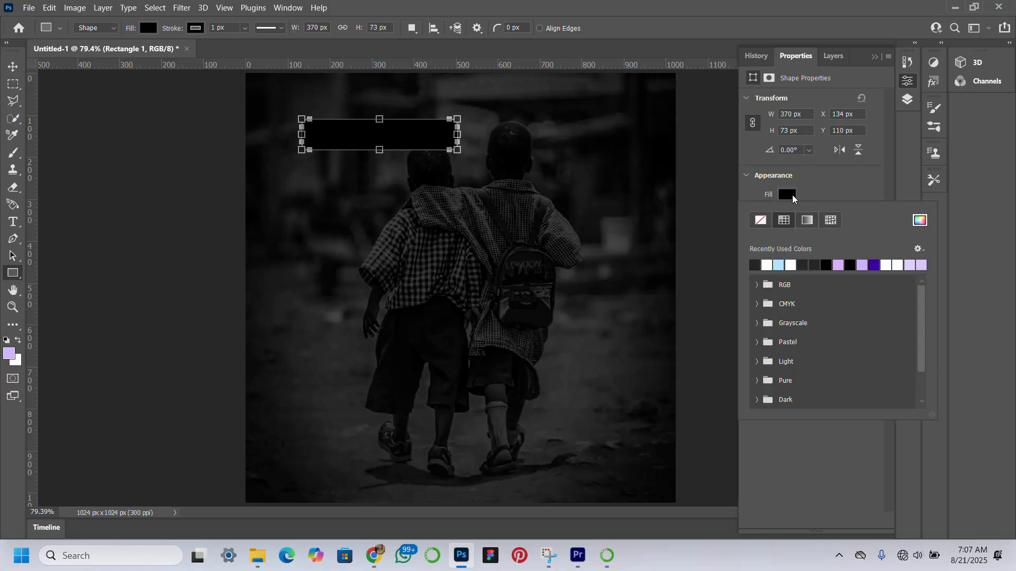
pyautogui.click(762, 219)
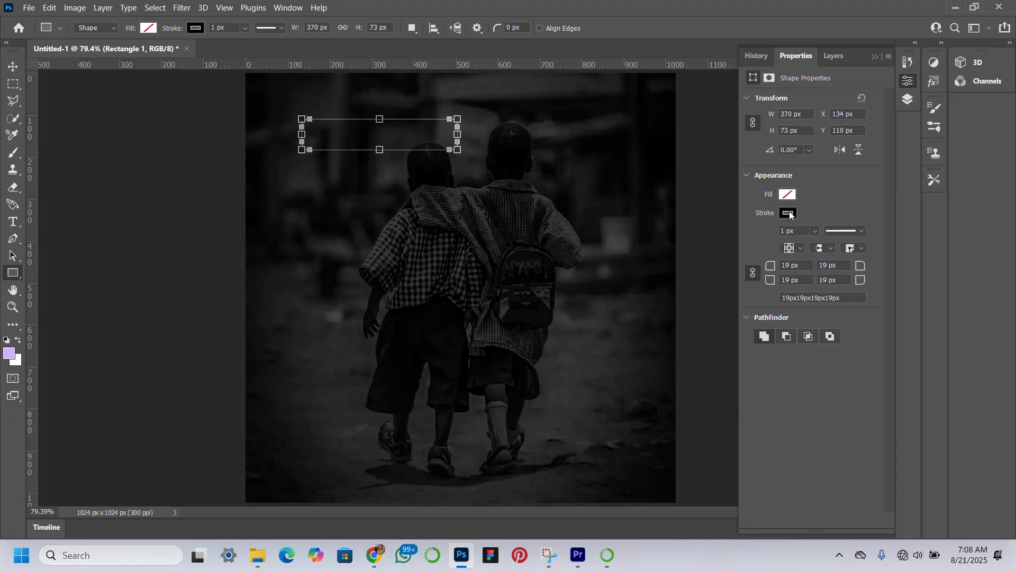
# Give the upper rounded rectangle a white stroke 2 px wide
pyautogui.click(788, 214)
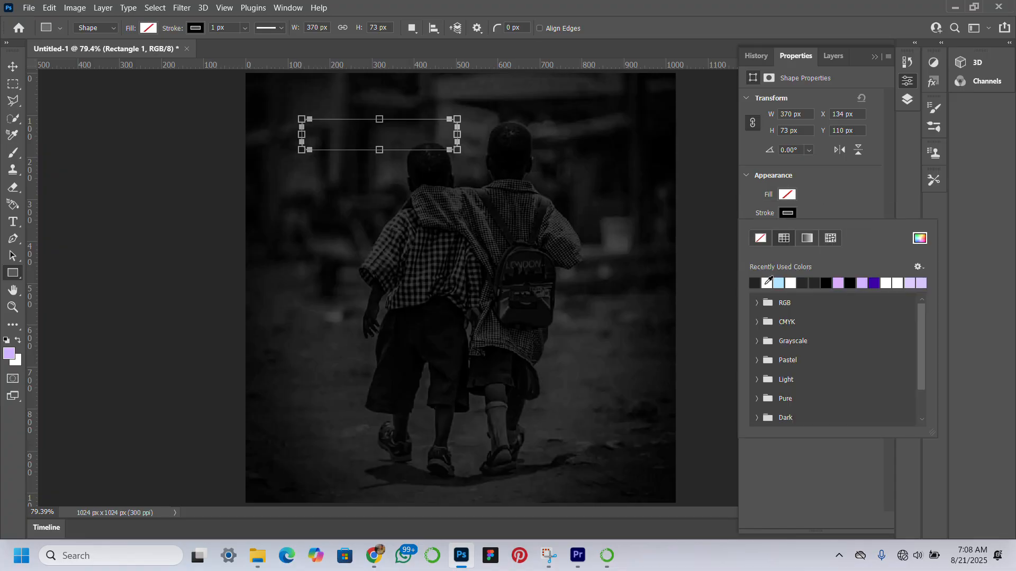
pyautogui.click(767, 283)
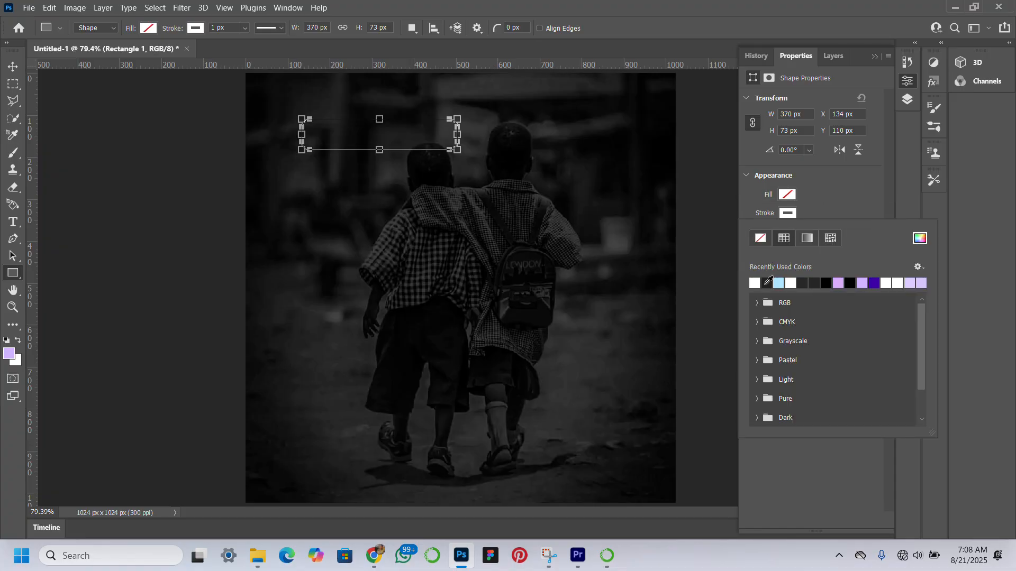
pyautogui.click(838, 197)
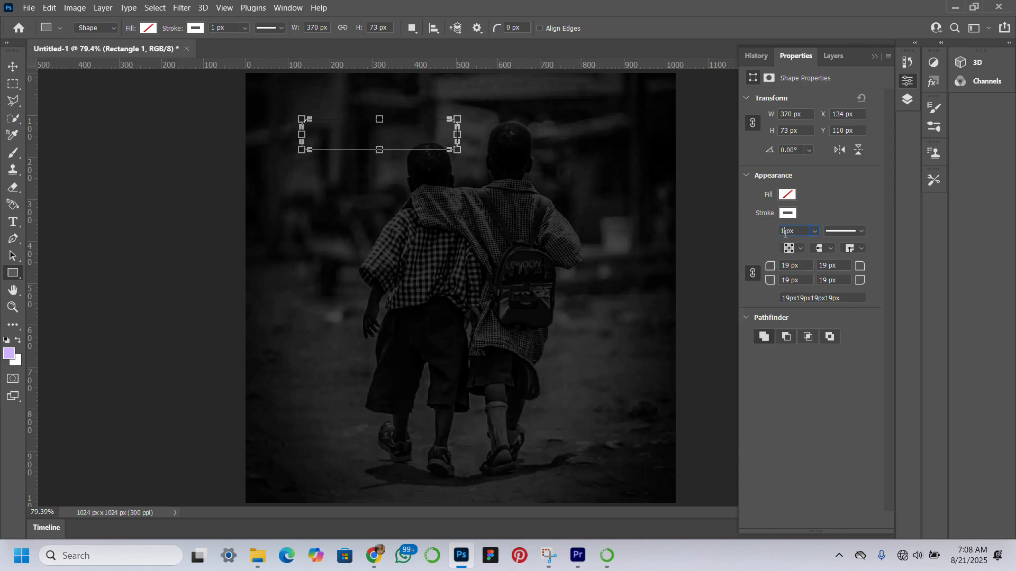
pyautogui.press('Return')
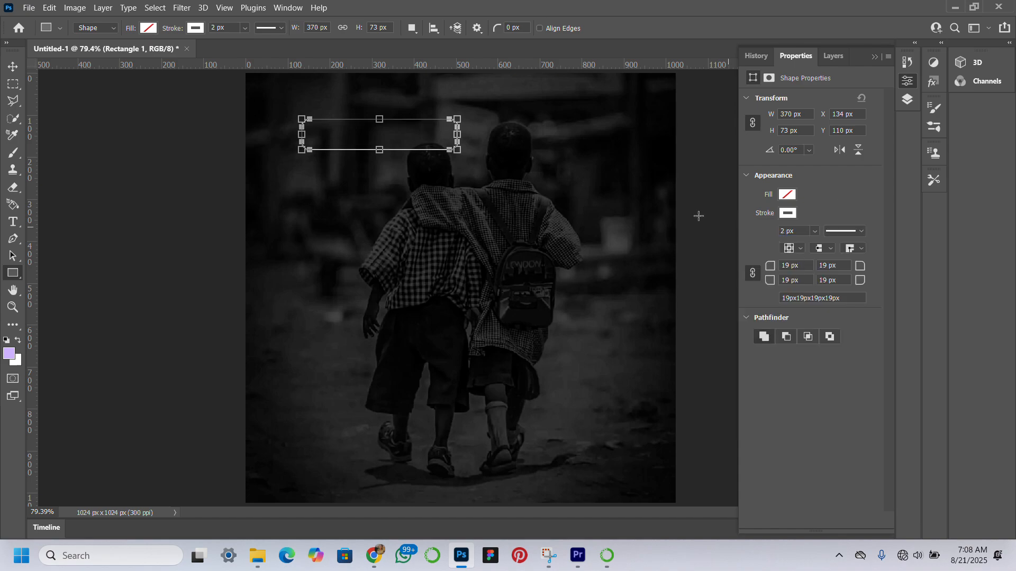
pyautogui.click(13, 66)
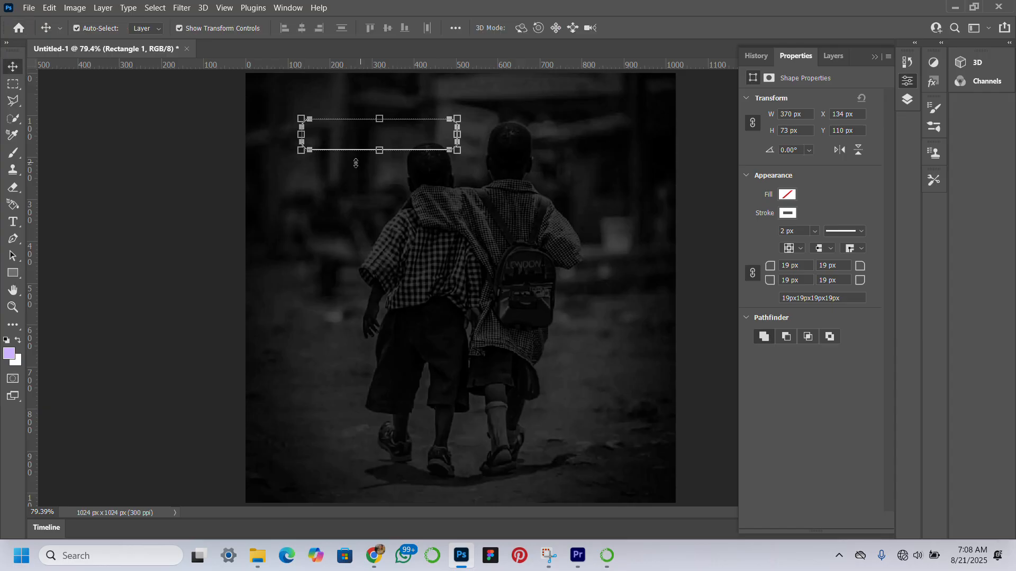
# Draw a second rectangle about 656 x 438 px over the boys' lower bodies and round its corners to about 48 px
pyautogui.click(21, 277)
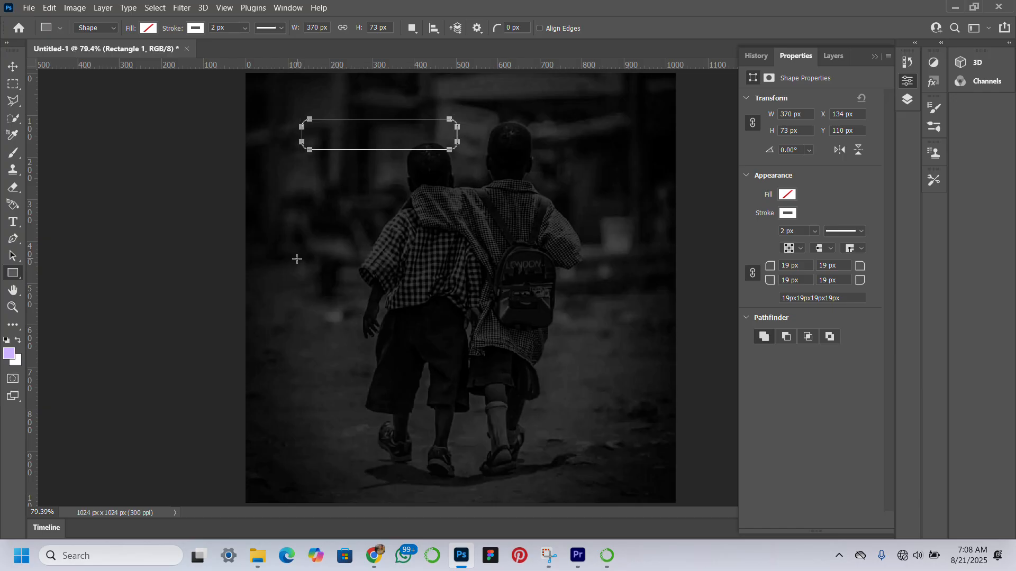
pyautogui.moveTo(297, 259); pyautogui.dragTo(571, 441)
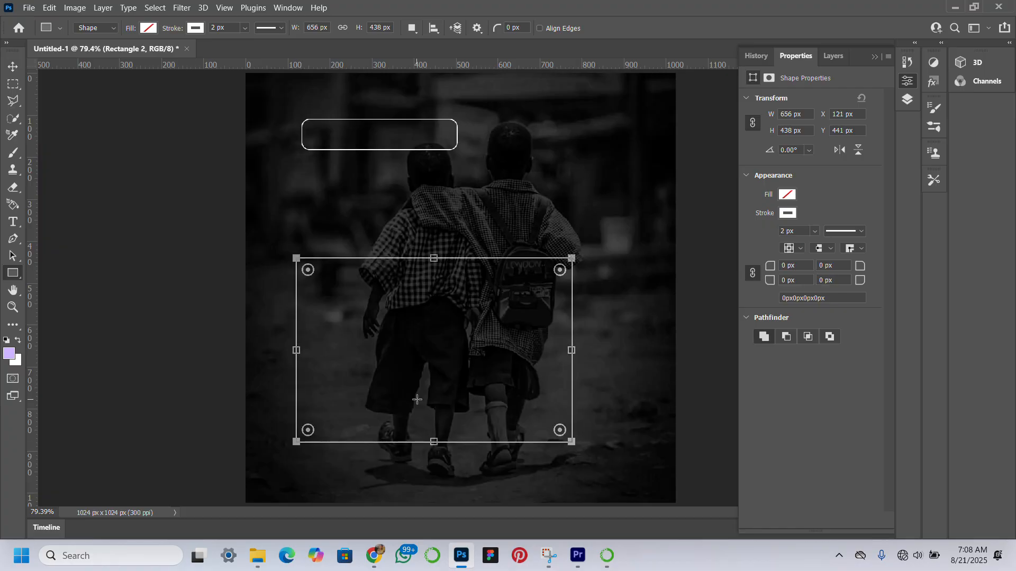
pyautogui.click(13, 66)
pyautogui.moveTo(306, 270); pyautogui.dragTo(317, 279)
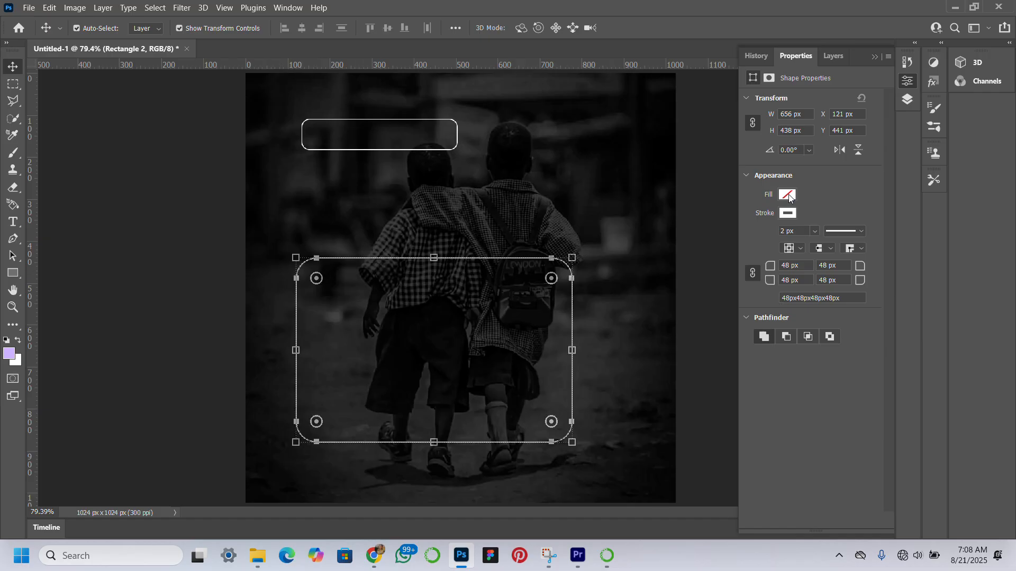
# Fill the large rounded rectangle with white
pyautogui.click(787, 196)
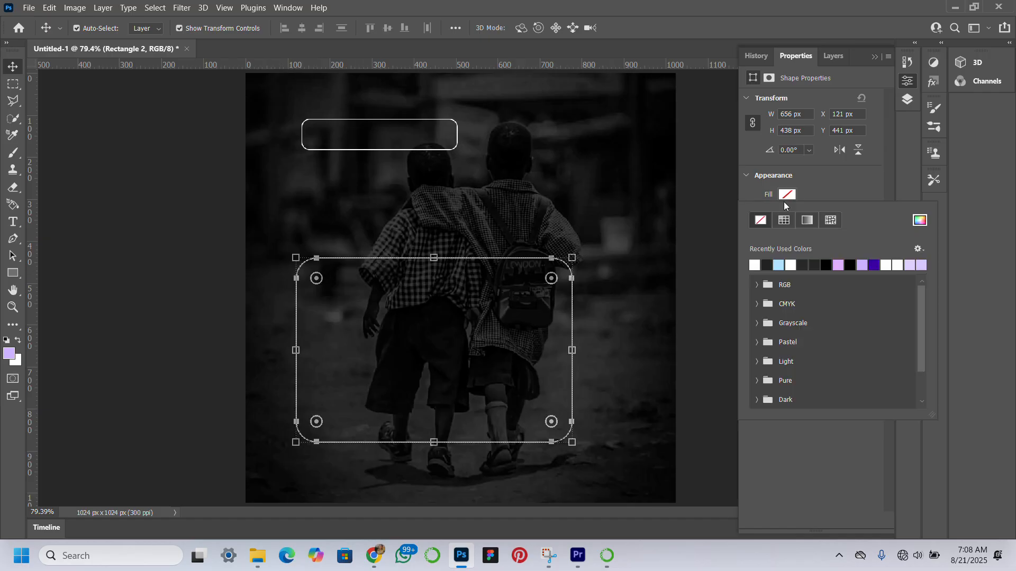
pyautogui.click(755, 265)
pyautogui.click(855, 198)
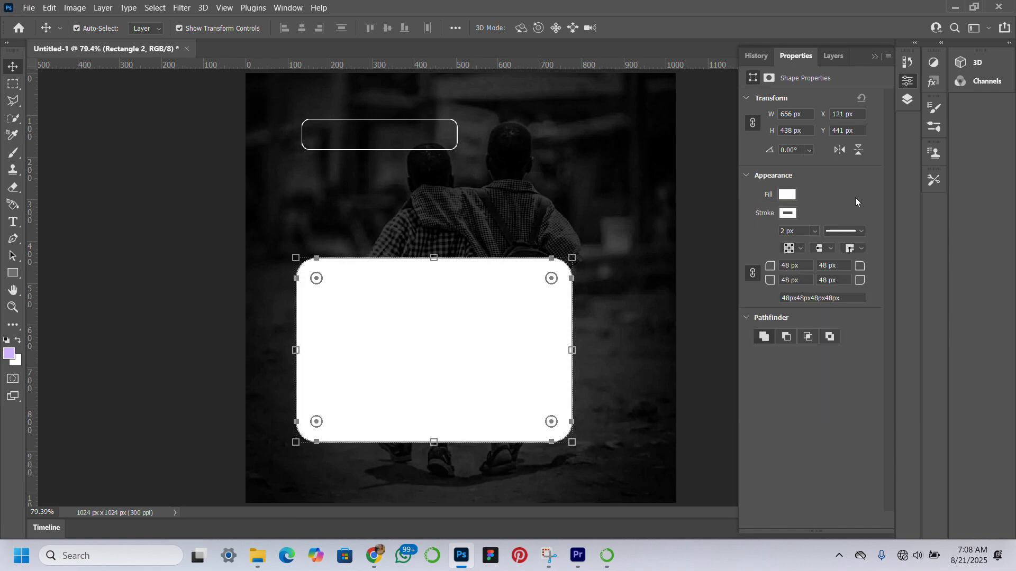
# Add Inner Glow and Drop Shadow layer effects to the large white rounded rectangle, keeping their preset settings
pyautogui.click(833, 56)
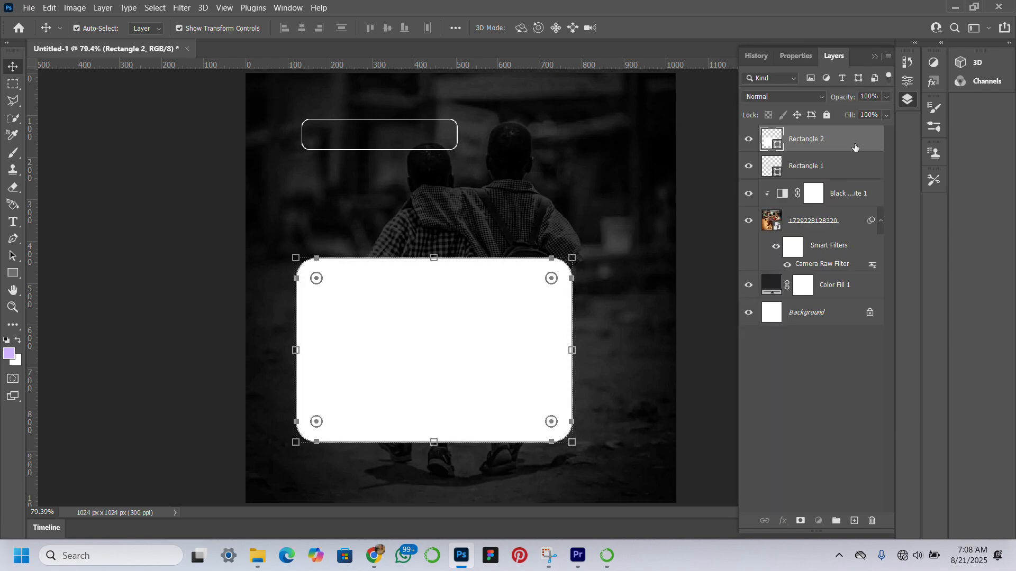
pyautogui.doubleClick(853, 145)
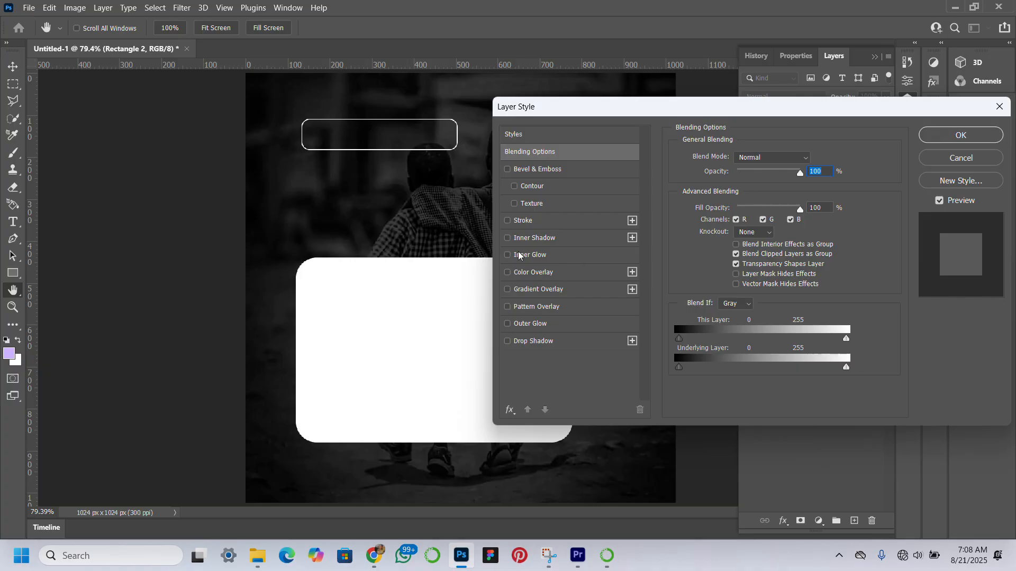
pyautogui.click(507, 256)
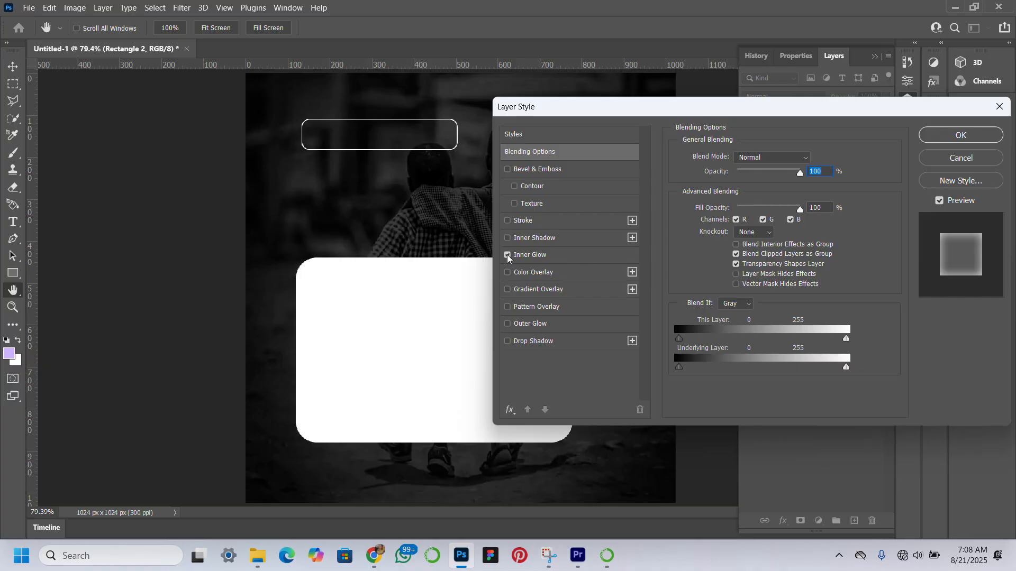
pyautogui.click(539, 256)
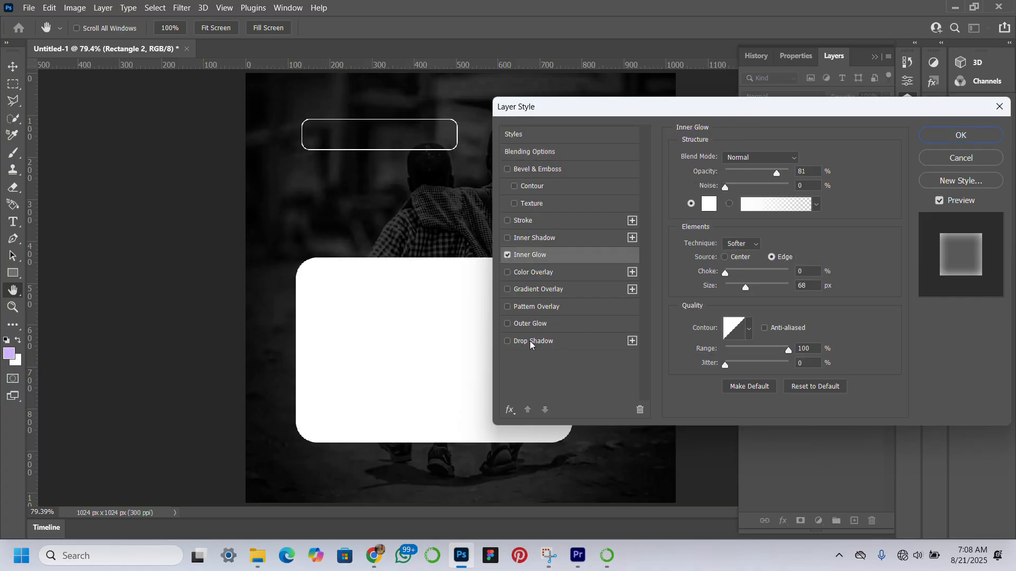
pyautogui.click(507, 342)
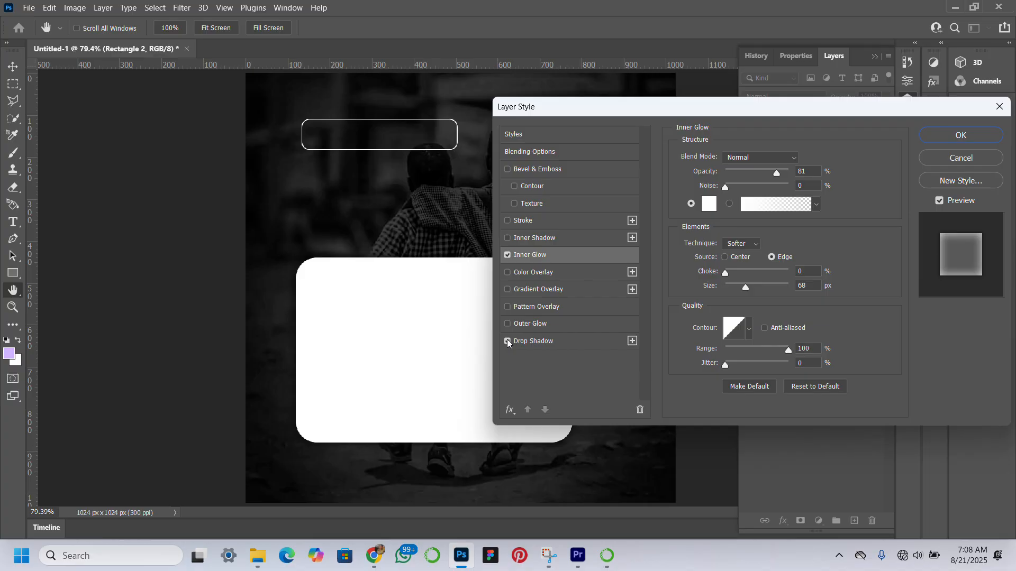
pyautogui.click(531, 342)
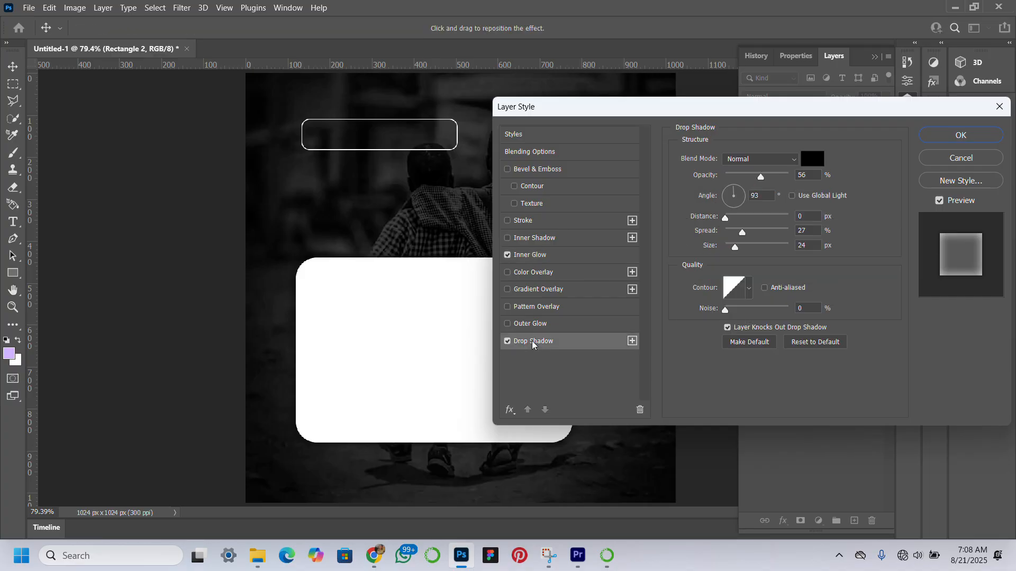
pyautogui.click(931, 139)
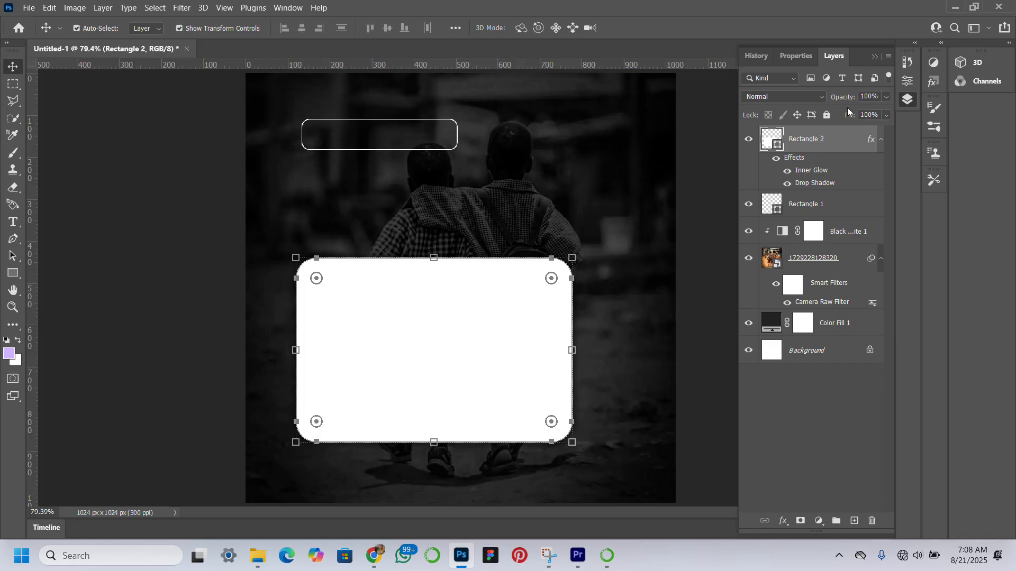
# Set the large rounded rectangle's layer Fill to 0% and its stroke width to 0 px for a glass look, and deselect it
pyautogui.moveTo(852, 115); pyautogui.dragTo(688, 114)
pyautogui.click(164, 288)
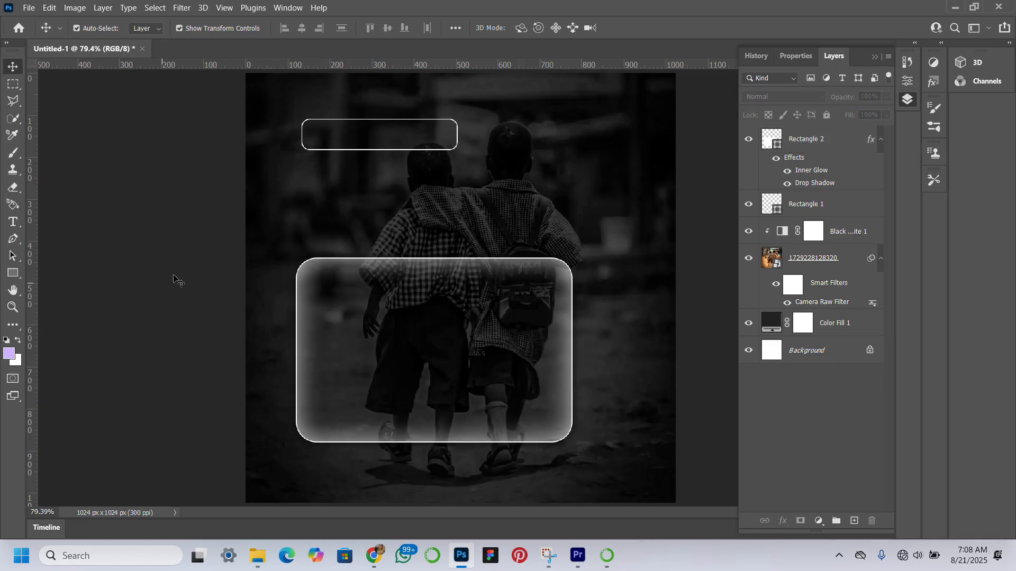
pyautogui.click(299, 295)
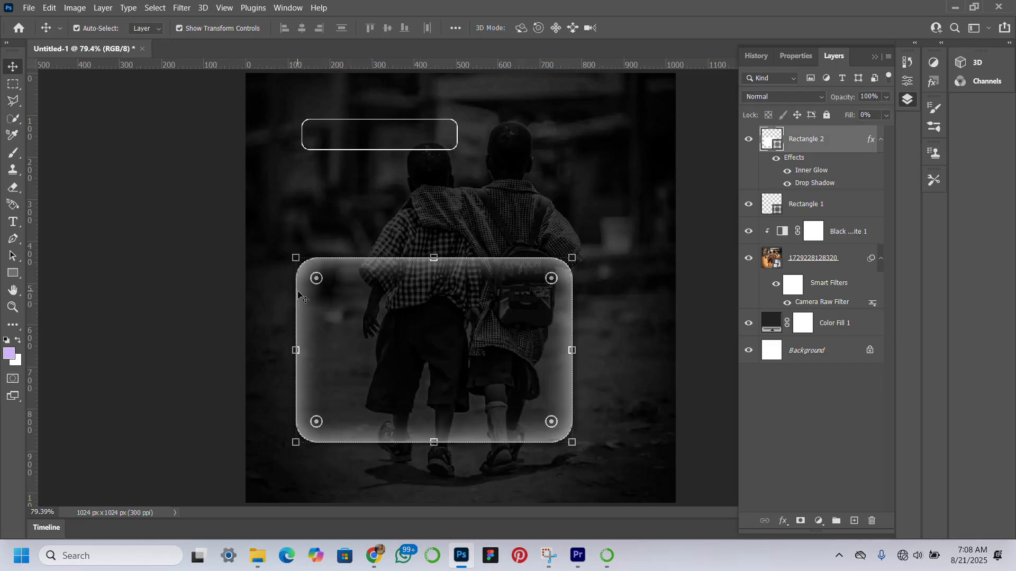
pyautogui.click(796, 56)
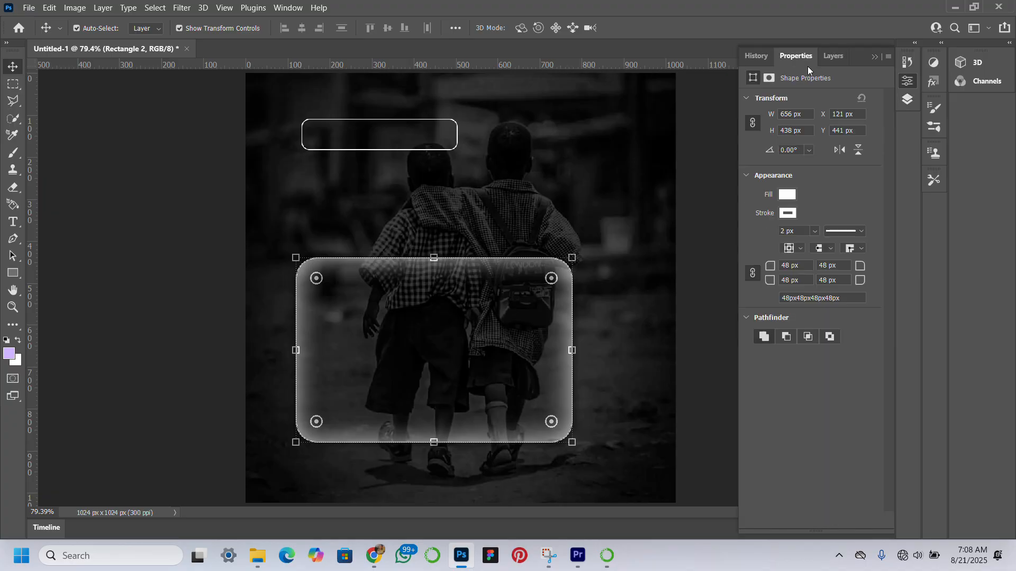
pyautogui.click(787, 213)
pyautogui.click(837, 210)
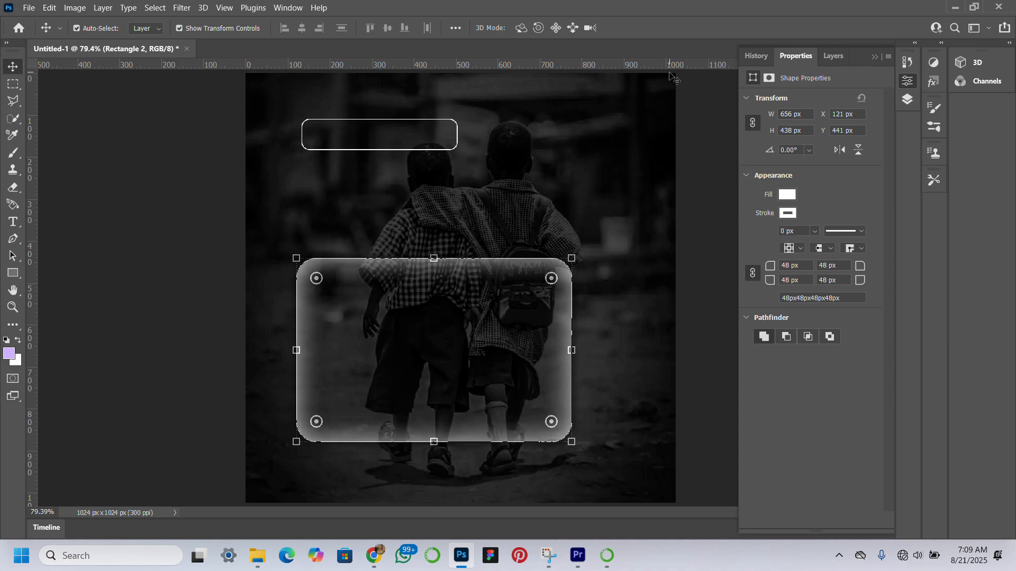
pyautogui.press('super+shift+s')
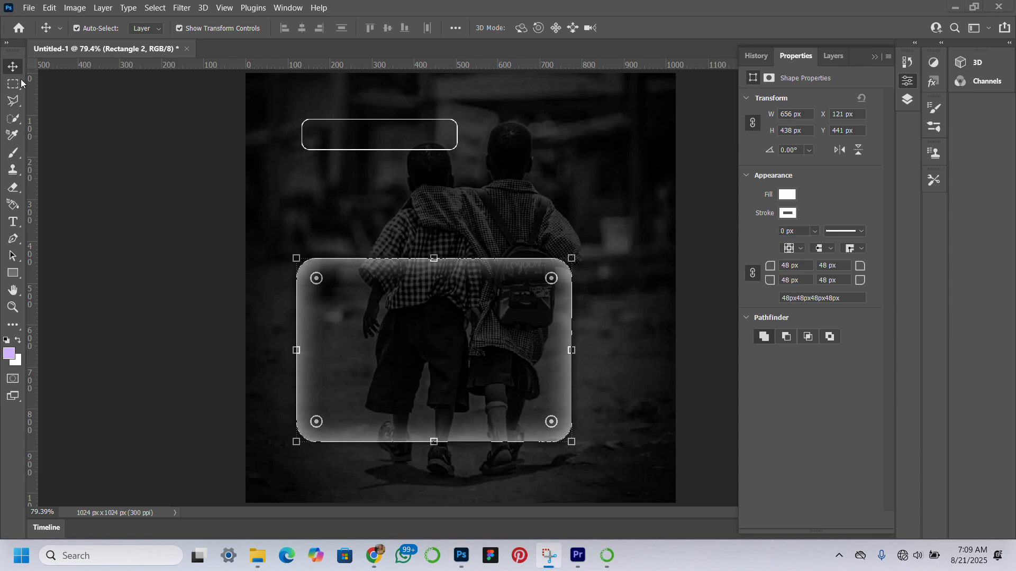
pyautogui.click(115, 161)
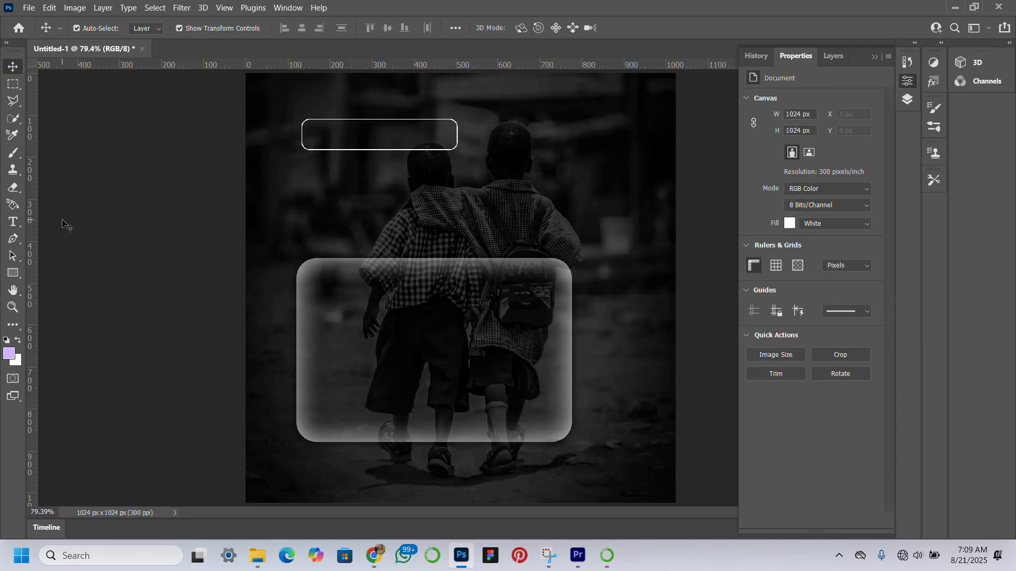
# Draw a thin black horizontal bar about 342 x 4 px just above the glass card
pyautogui.click(16, 274)
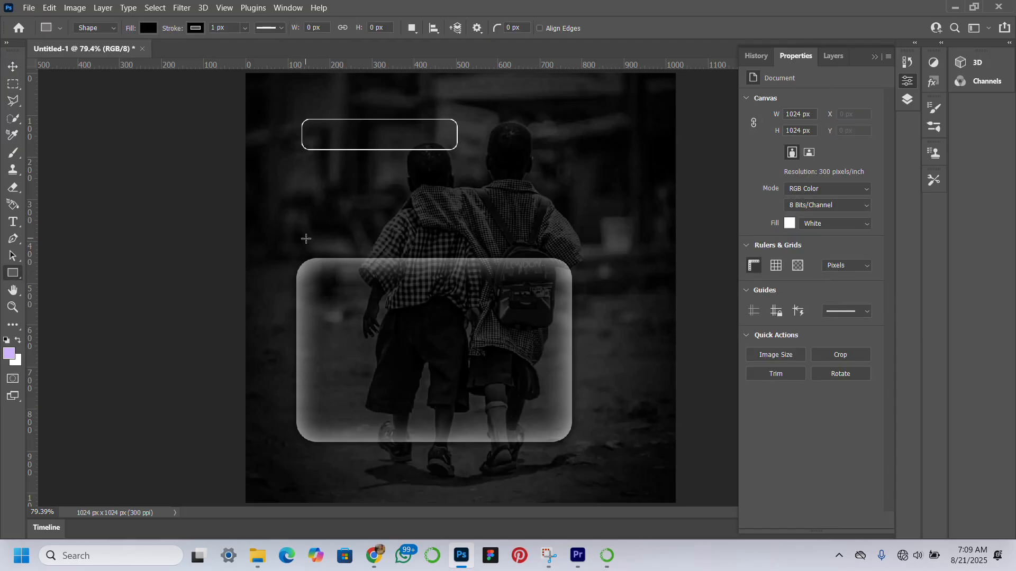
pyautogui.moveTo(305, 239); pyautogui.dragTo(448, 239)
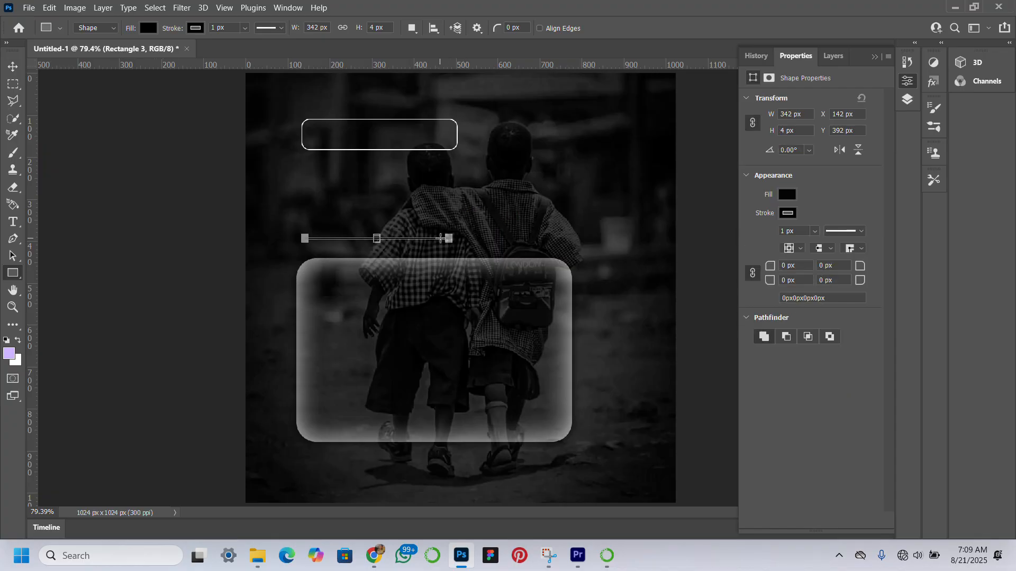
pyautogui.click(12, 67)
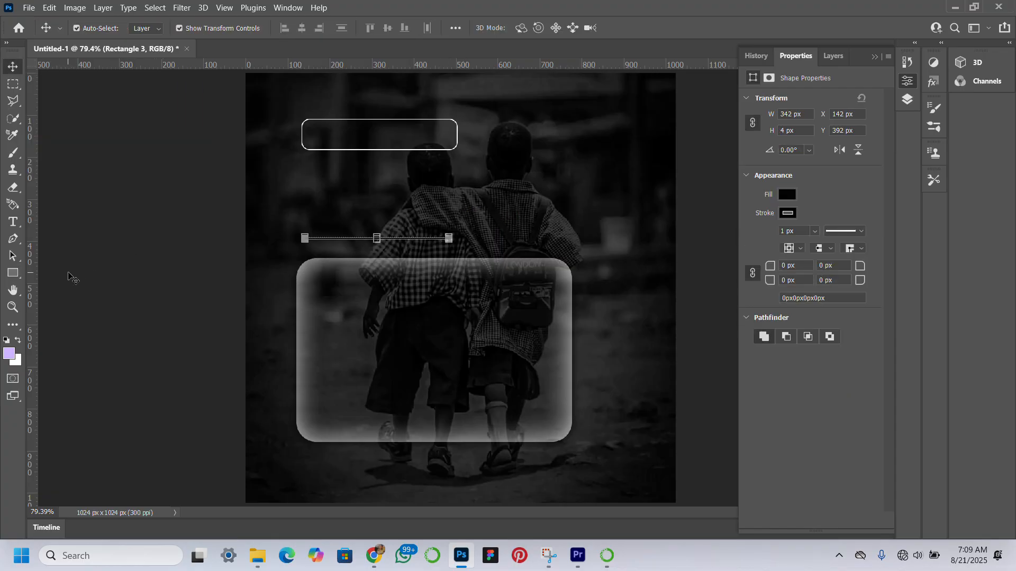
# Add a vertical guide along the glass card's left edge and align the upper outlined rectangle's left side to it
pyautogui.moveTo(32, 271); pyautogui.dragTo(295, 257)
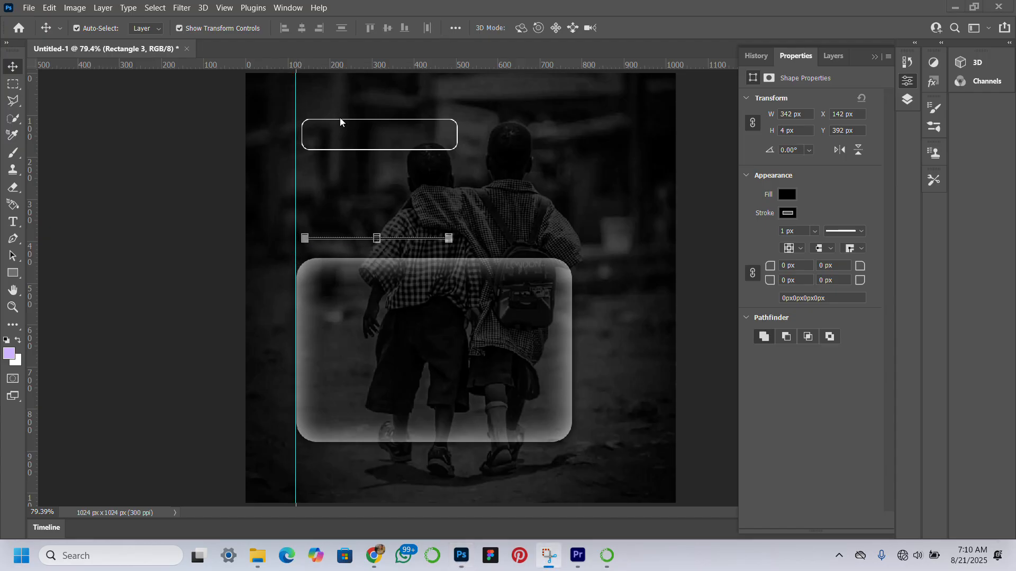
pyautogui.click(308, 150)
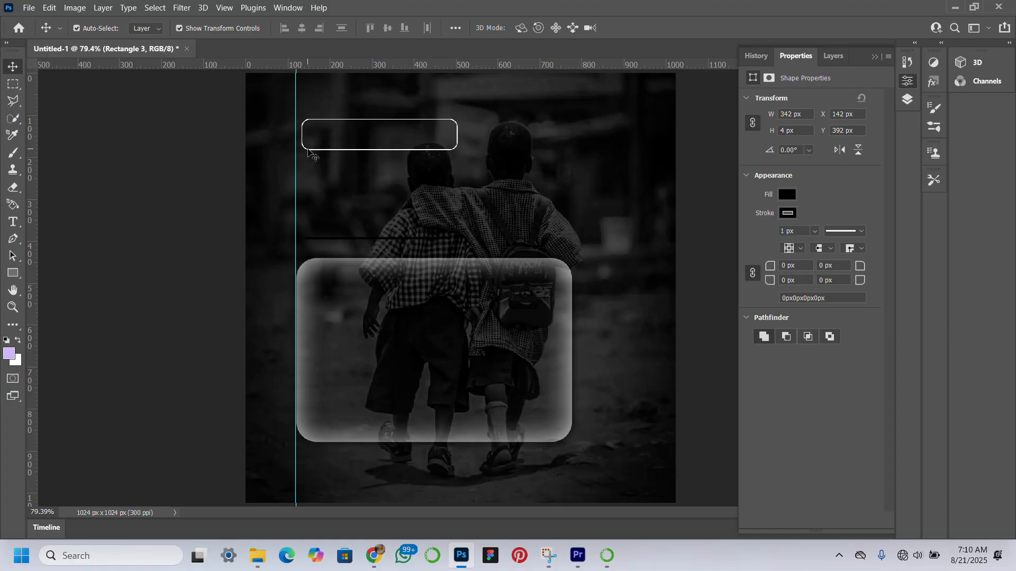
pyautogui.moveTo(398, 135); pyautogui.dragTo(392, 139)
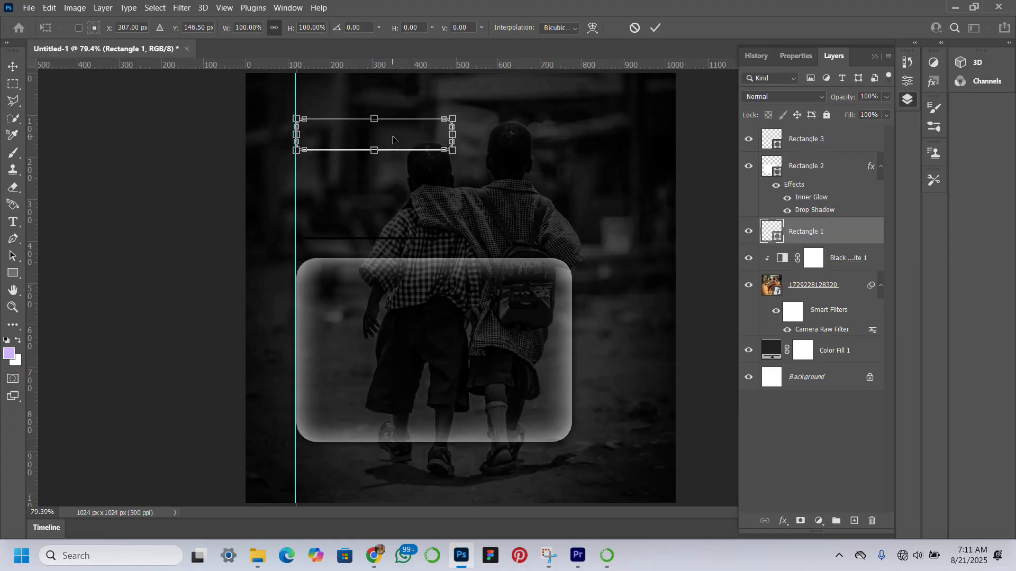
pyautogui.press('Return')
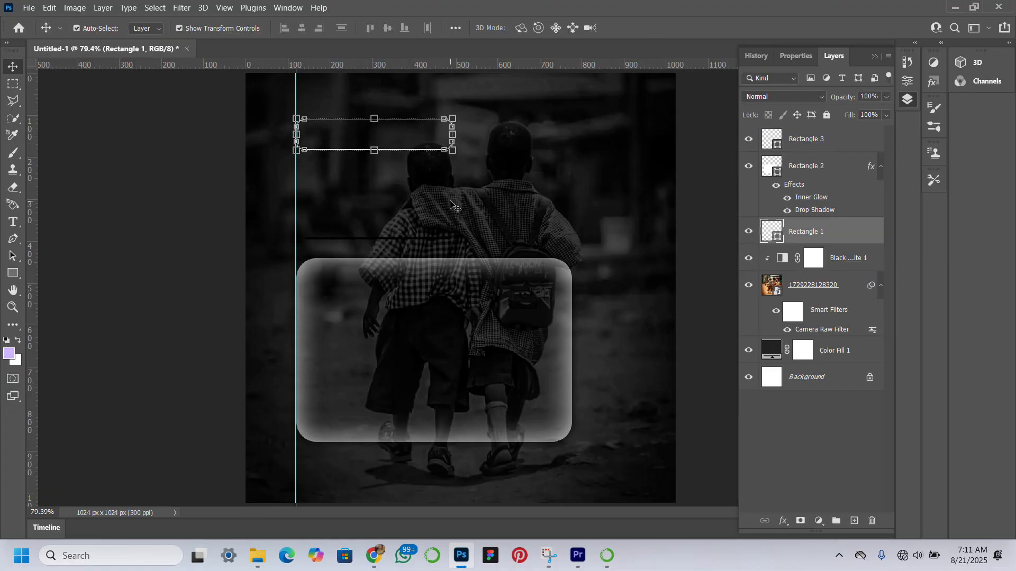
# Remove the stroke from the thin divider bar, set its fill to white, and deselect it
pyautogui.click(833, 136)
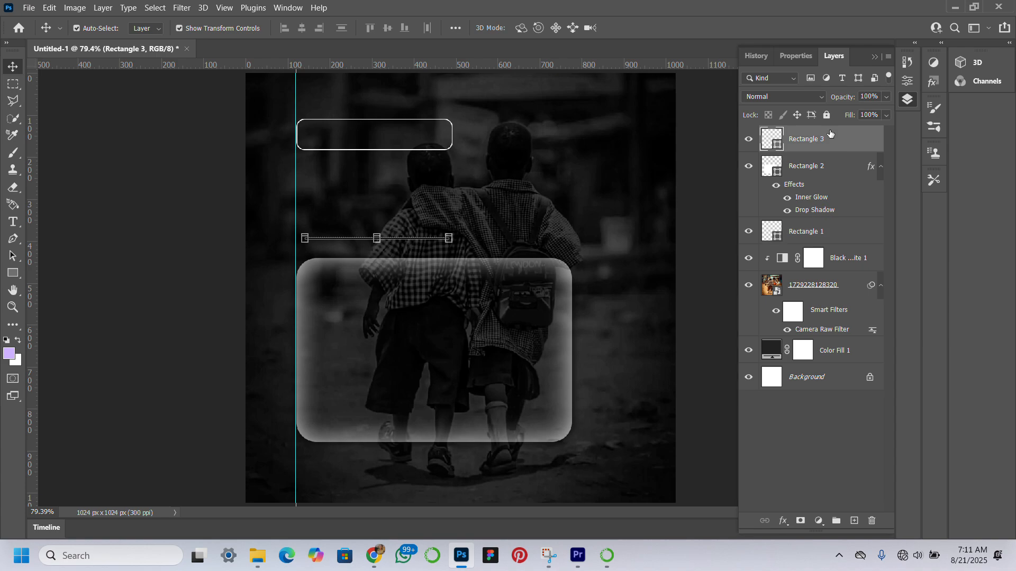
pyautogui.click(796, 56)
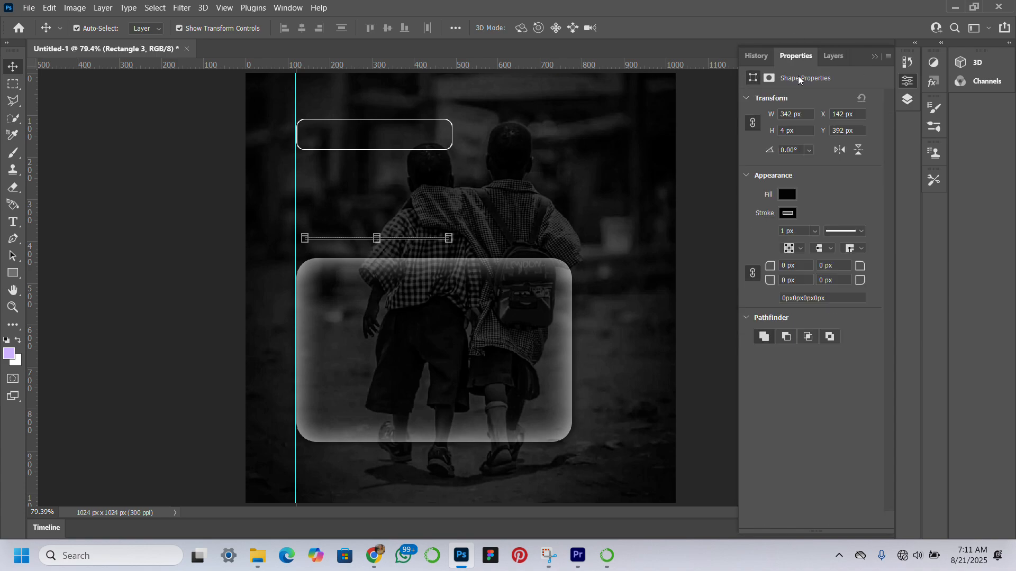
pyautogui.click(788, 213)
pyautogui.click(761, 239)
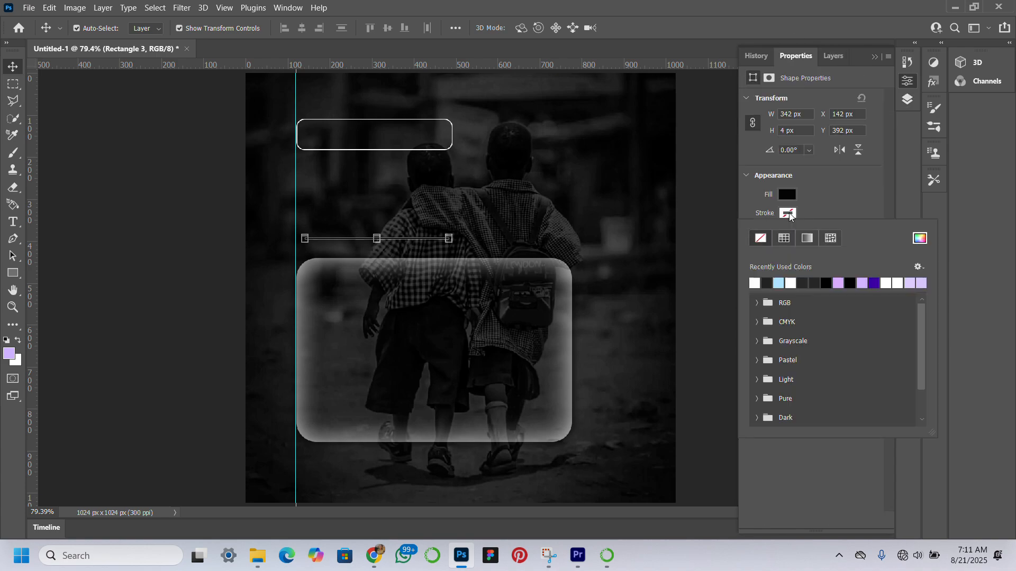
pyautogui.click(789, 191)
pyautogui.click(789, 191)
pyautogui.click(789, 199)
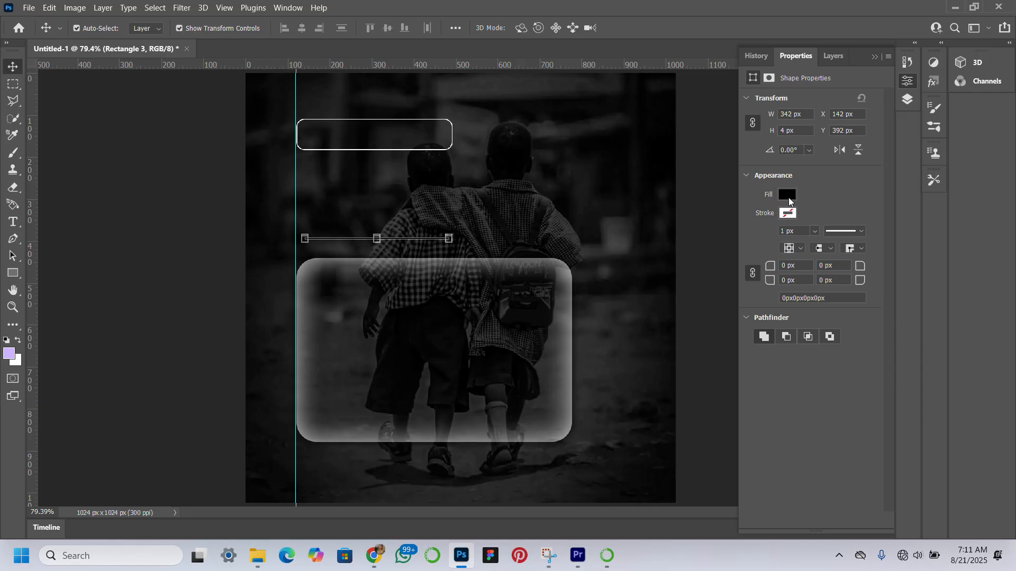
pyautogui.click(788, 198)
pyautogui.click(755, 264)
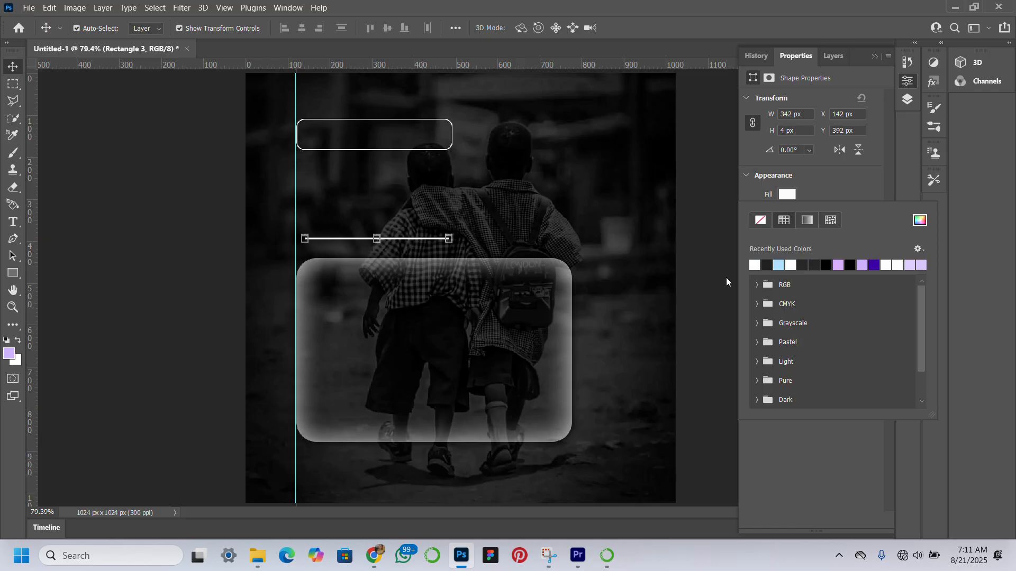
pyautogui.click(142, 291)
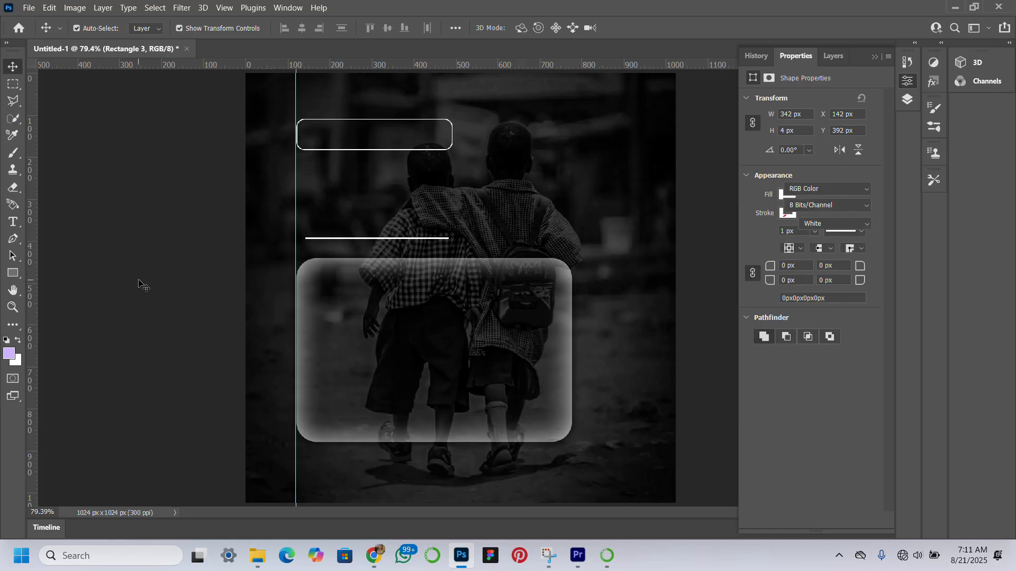
# Round the divider bar's corners to 2 px and extend its left end to the vertical guide, making it about 365 px wide
pyautogui.click(431, 239)
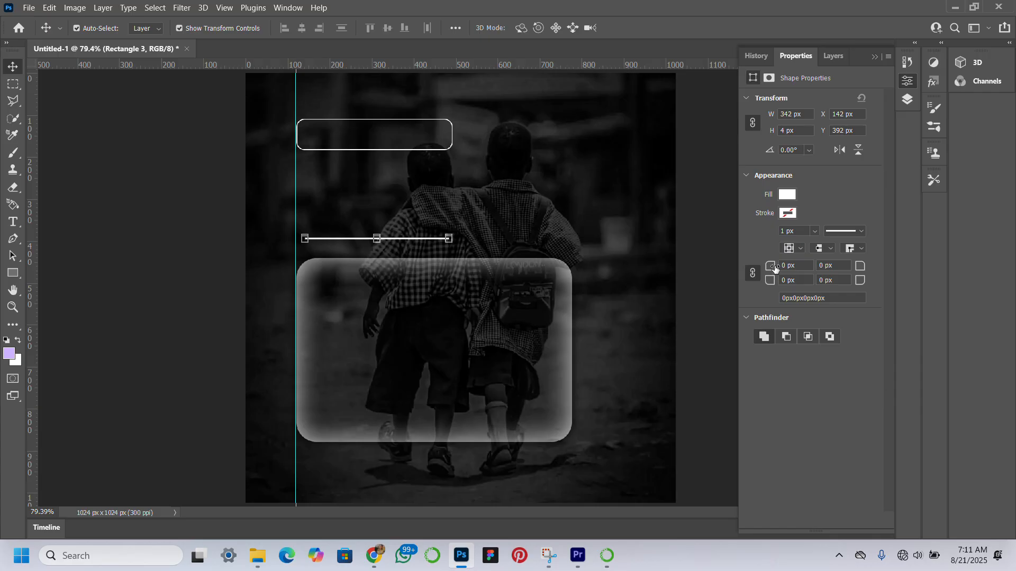
pyautogui.moveTo(775, 268); pyautogui.dragTo(772, 270)
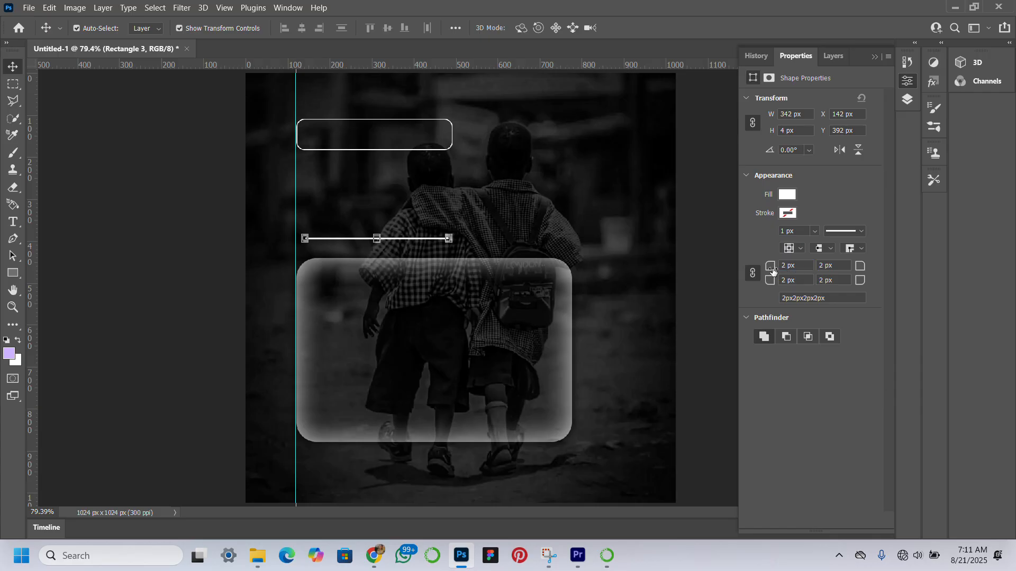
pyautogui.click(305, 237)
pyautogui.moveTo(305, 237); pyautogui.dragTo(294, 238)
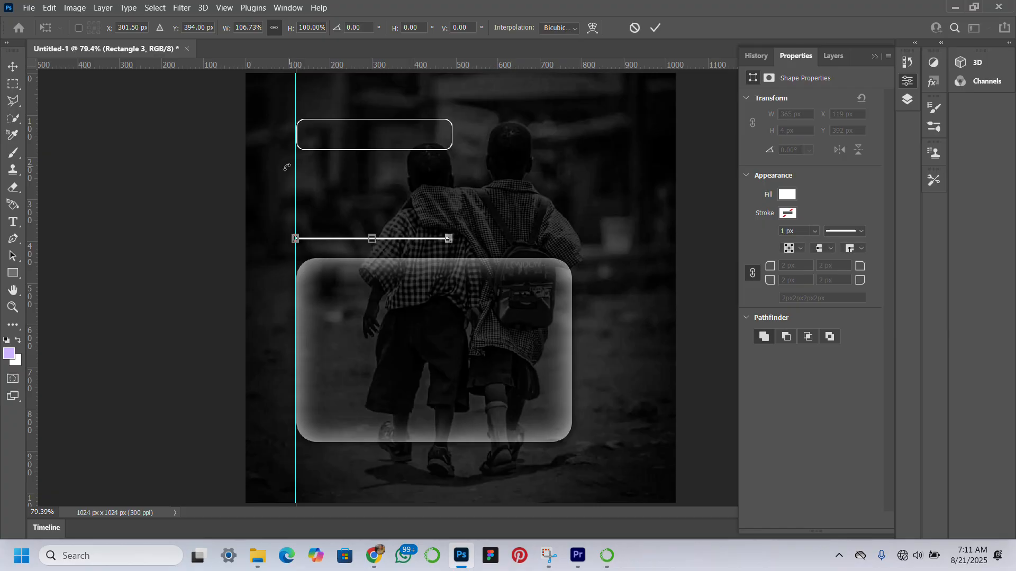
pyautogui.press('Return')
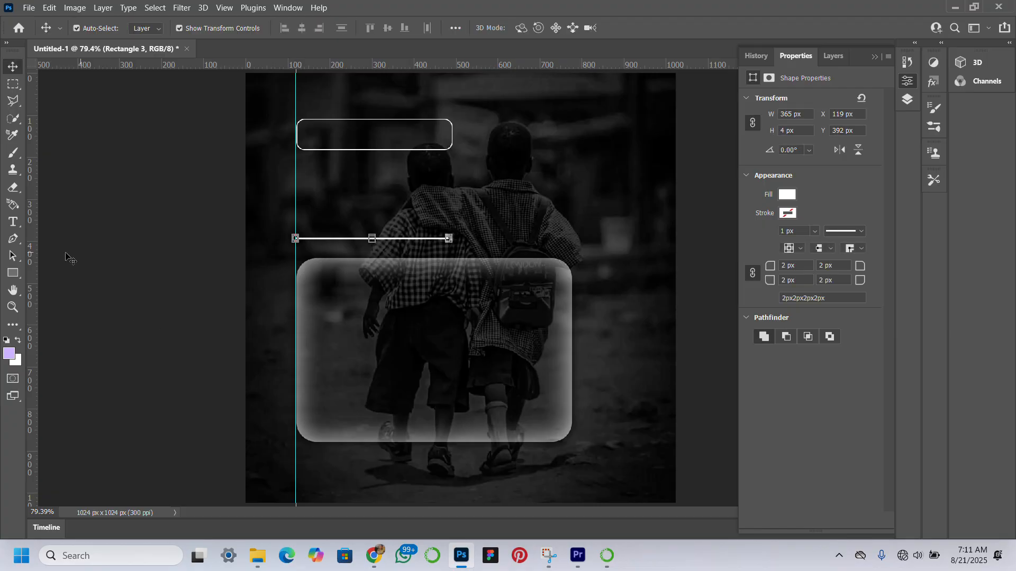
pyautogui.click(126, 156)
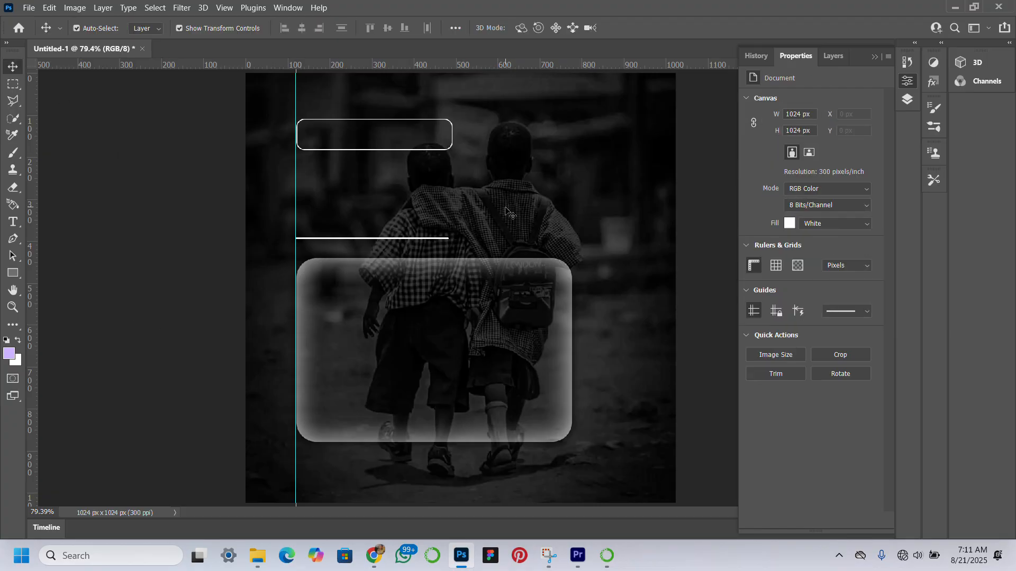
# Add the text "Wednesday Motivation" in white 5 pt Termina Test Medium between the outlined label and the divider bar
pyautogui.click(448, 297)
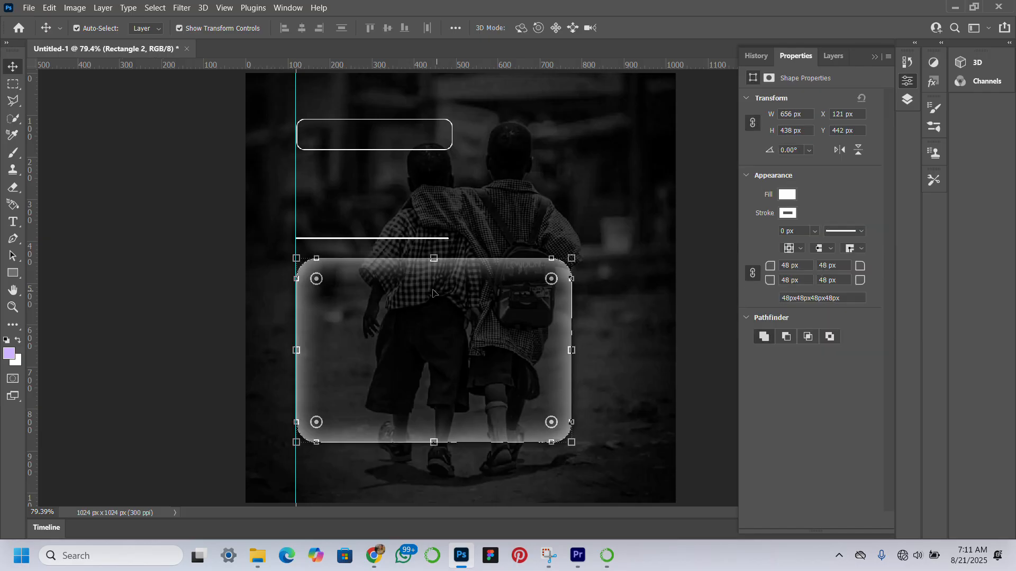
pyautogui.click(13, 222)
pyautogui.click(392, 188)
pyautogui.write('Wednesday Motivation')
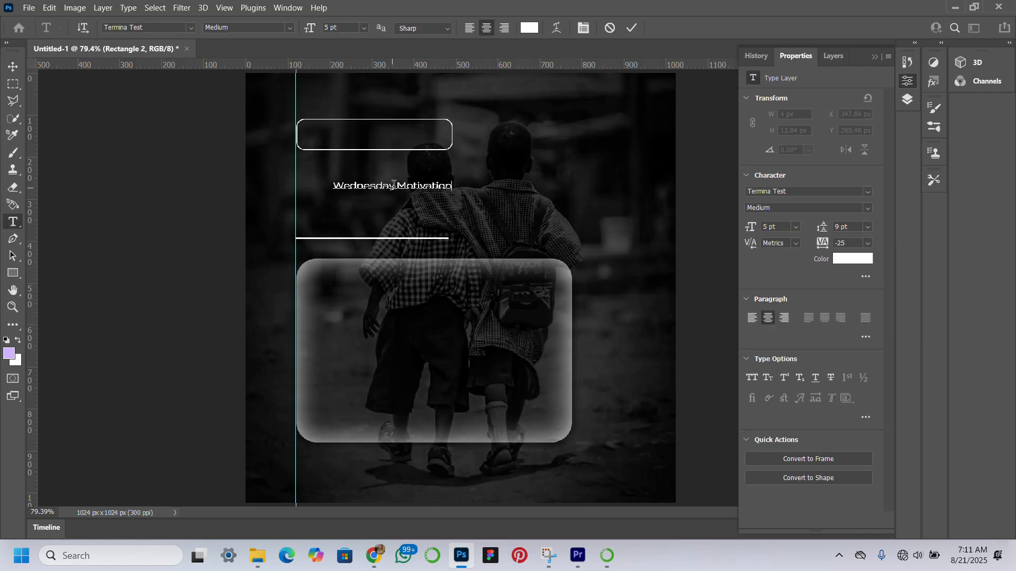
# Position "Wednesday Motivation" inside the outlined label, colour it light blue 94ceff, and place a copy beside the divider bar's right end
pyautogui.click(13, 67)
pyautogui.moveTo(428, 187); pyautogui.dragTo(542, 240)
pyautogui.click(852, 259)
pyautogui.click(847, 174)
pyautogui.click(735, 104)
pyautogui.click(965, 97)
pyautogui.click(707, 185)
# Replace the copied text beside the divider bar with "Fearless Comeback" and set its colour to white ffffff
pyautogui.doubleClick(407, 313)
pyautogui.hotkey('ctrl', 'a')
pyautogui.write('Fearless Comeback')
pyautogui.click(13, 67)
pyautogui.click(852, 258)
pyautogui.moveTo(704, 127); pyautogui.dragTo(566, 30)
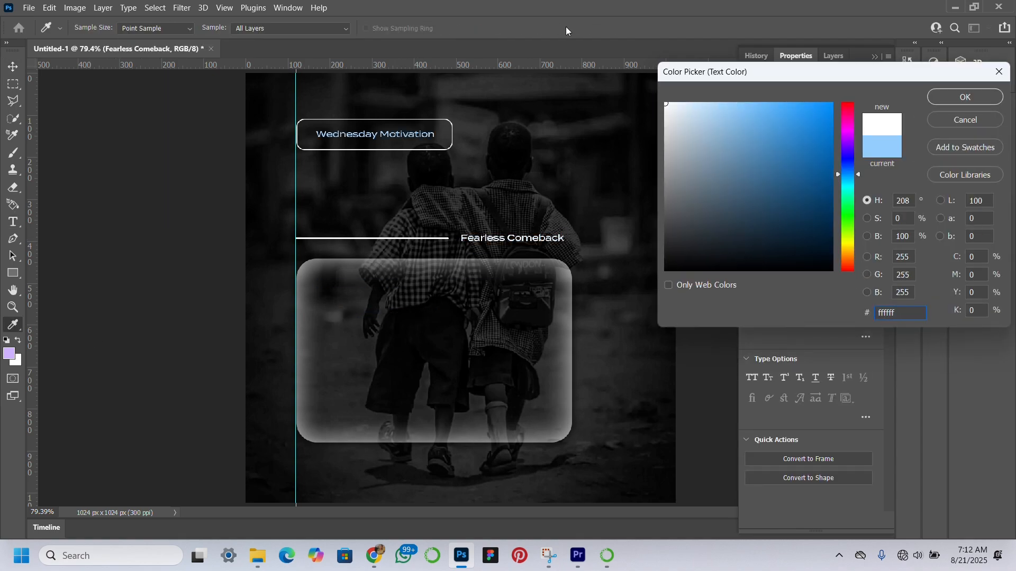
pyautogui.click(965, 97)
# Duplicate the "Fearless Comeback" text into the glass card and replace it with the pasted quote starting "When doubt whispers,"
pyautogui.keyDown('alt'); pyautogui.moveTo(546, 241); pyautogui.dragTo(330, 308); pyautogui.keyUp('alt')
pyautogui.doubleClick(421, 313)
pyautogui.press('super+v')
# Break the quote into eight short lines, from "When doubt whispers," to "setup for an even greater comeback."
pyautogui.press('Return')
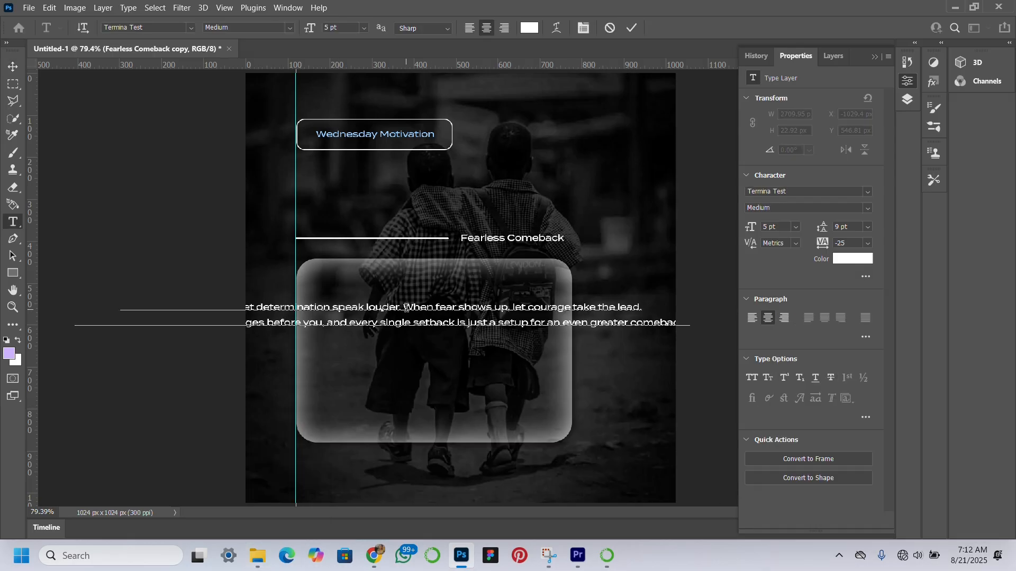
pyautogui.click(330, 340)
pyautogui.press('Return')
pyautogui.click(374, 356)
pyautogui.press('Return')
pyautogui.click(360, 307)
pyautogui.press('Return')
pyautogui.click(370, 341)
pyautogui.press('Return')
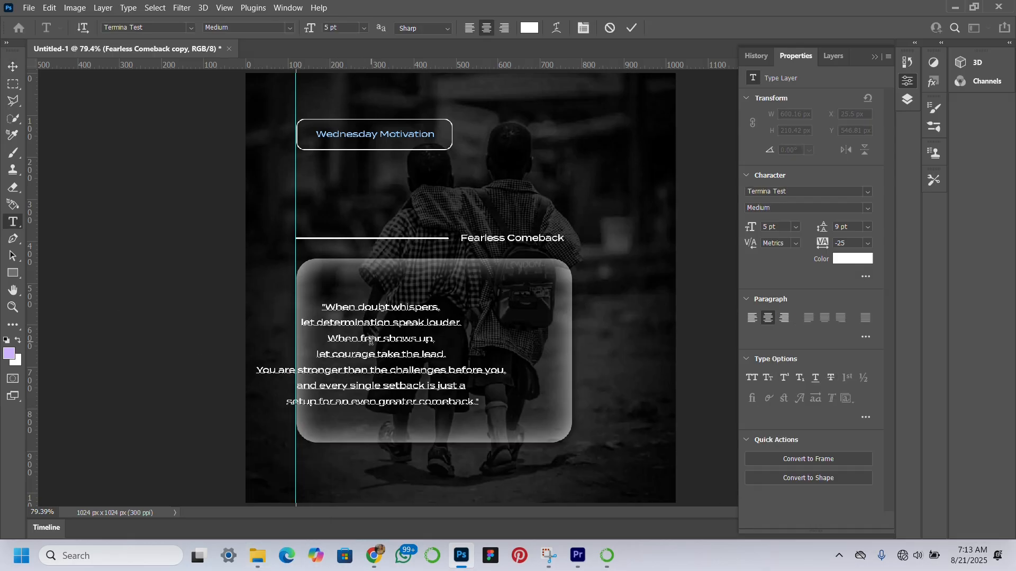
pyautogui.click(369, 370)
# Scale the quote text to about 128% and position it inside the glass card
pyautogui.press('Return')
pyautogui.click(12, 67)
pyautogui.moveTo(480, 302); pyautogui.dragTo(534, 269)
pyautogui.moveTo(410, 344); pyautogui.dragTo(427, 347)
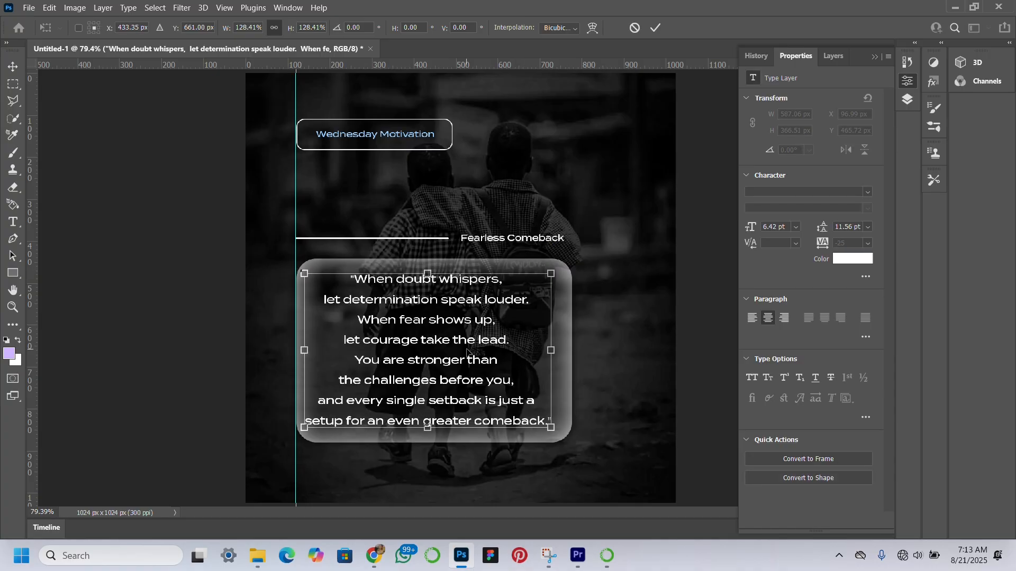
pyautogui.press('Return')
pyautogui.click(181, 300)
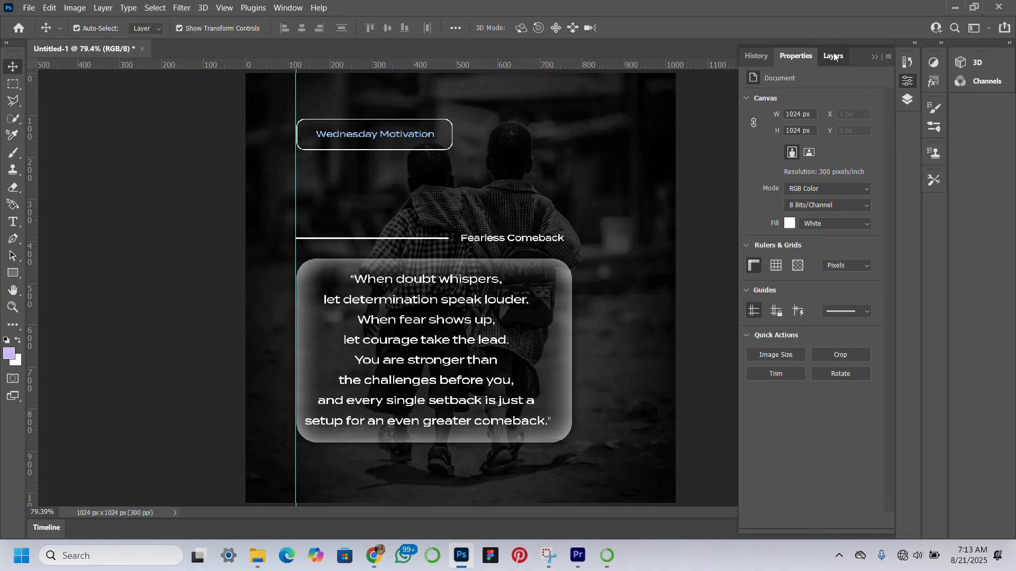
# Create a new layer at the top of the stack and paint one soft lavender dab with a 700 px brush mid-canvas
pyautogui.click(833, 53)
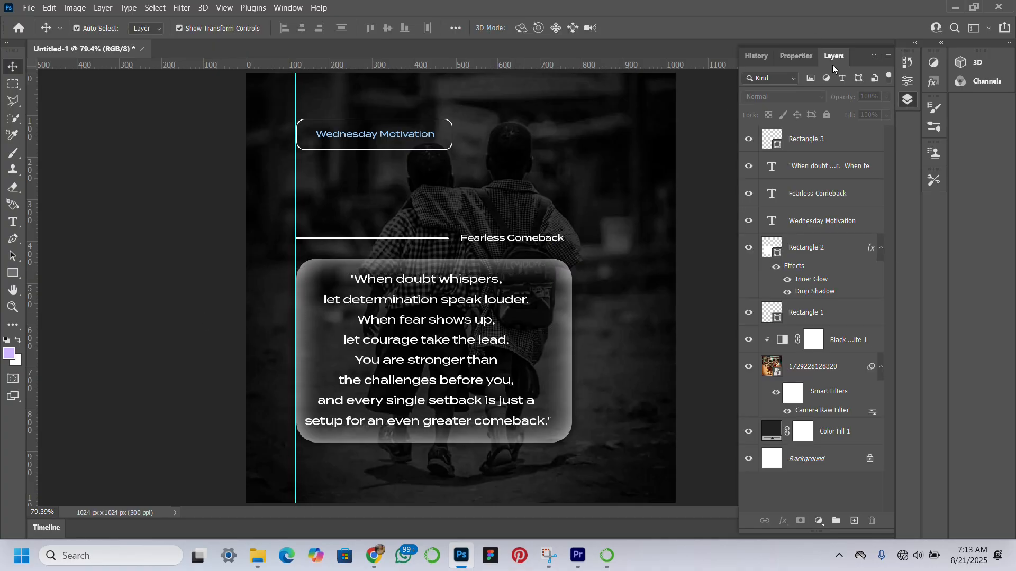
pyautogui.click(856, 520)
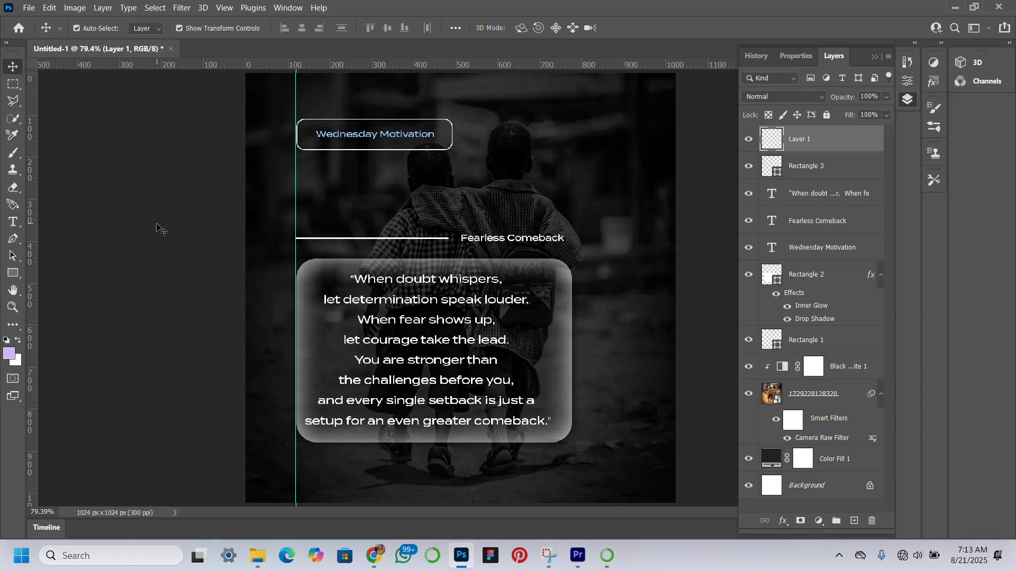
pyautogui.click(12, 153)
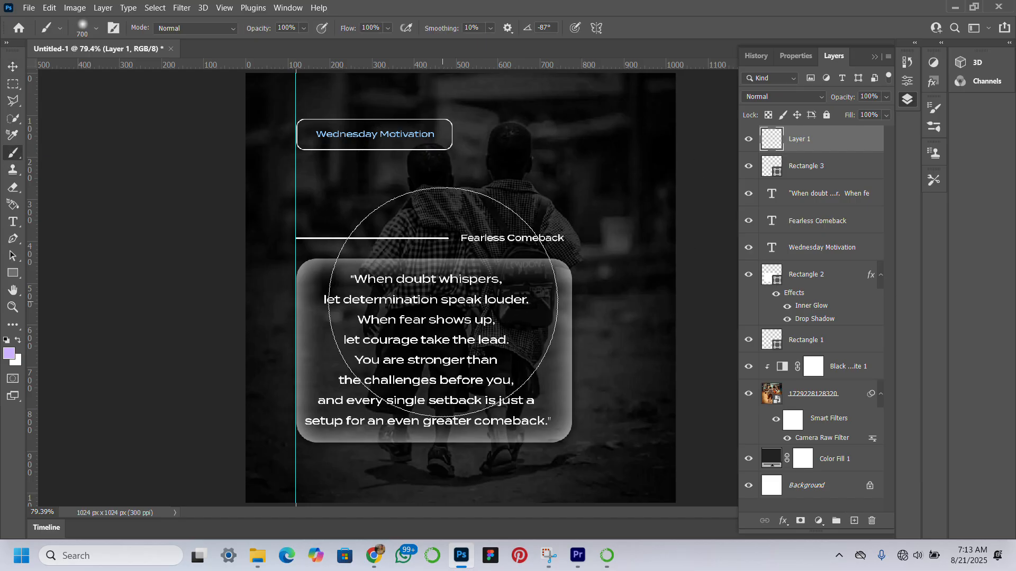
pyautogui.click(443, 300)
# Move the lavender glow to the poster's upper right edge and stretch its height to about 122%
pyautogui.click(13, 66)
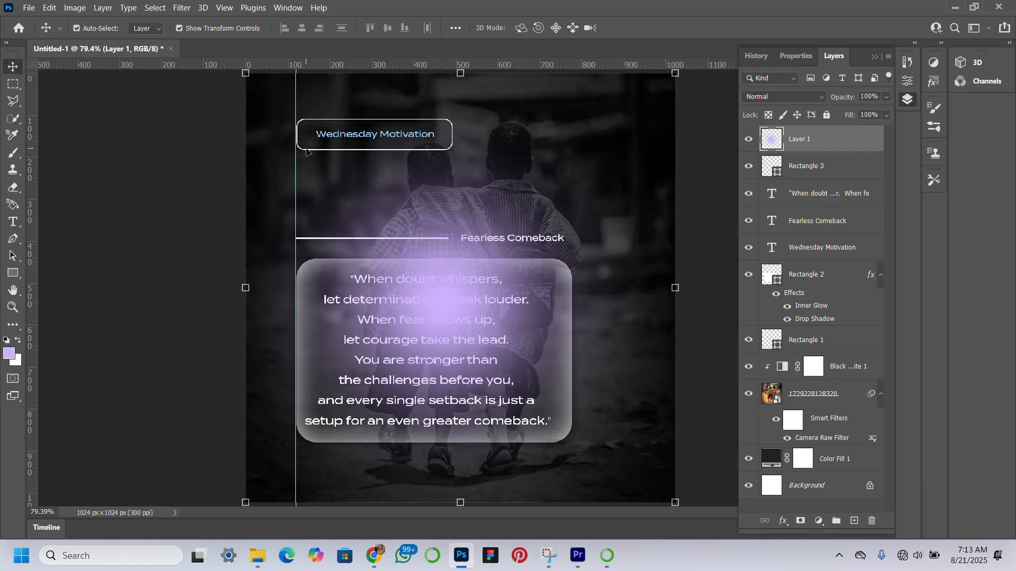
pyautogui.moveTo(471, 288); pyautogui.dragTo(658, 153)
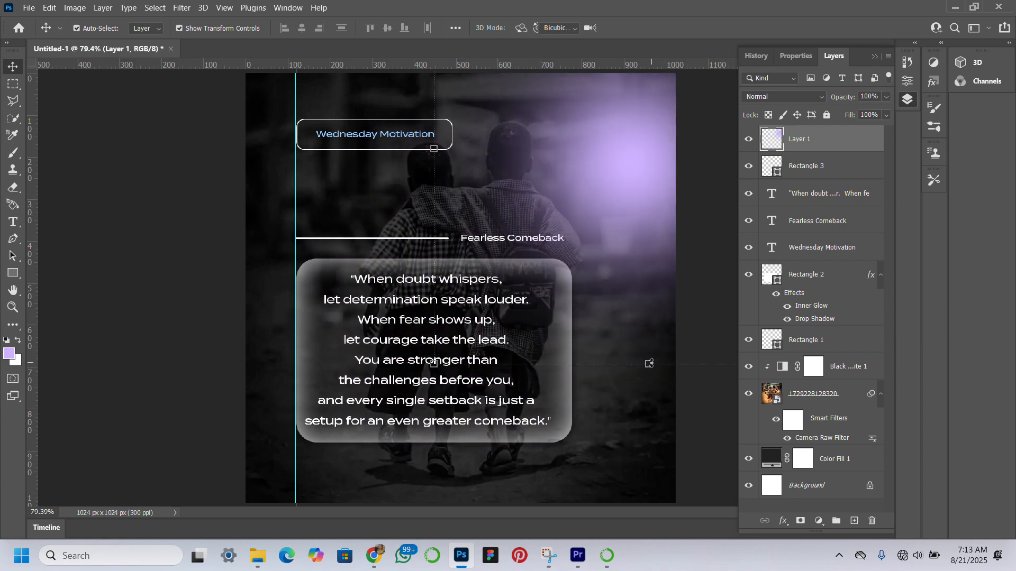
pyautogui.moveTo(646, 365); pyautogui.dragTo(650, 460)
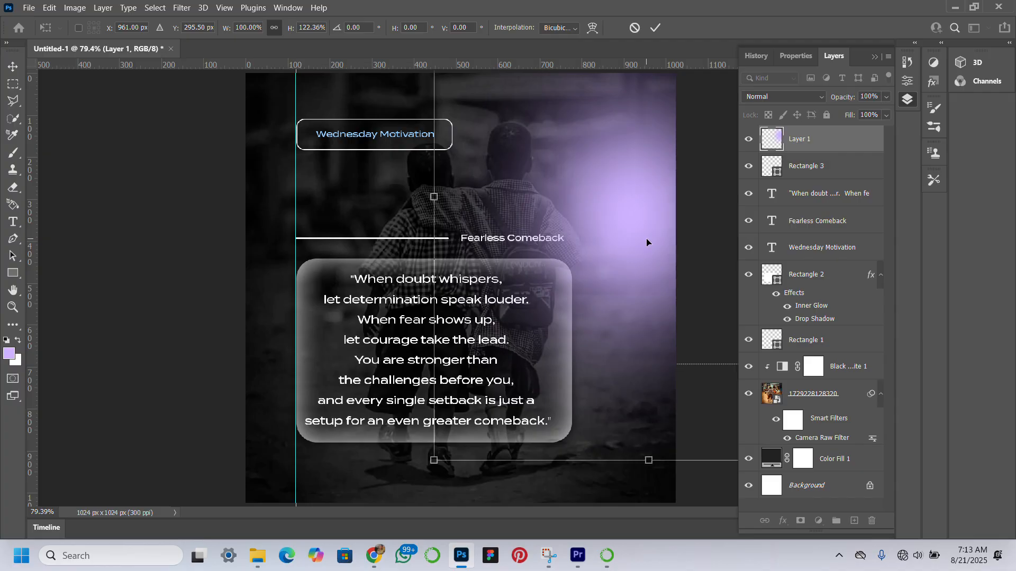
pyautogui.moveTo(646, 242); pyautogui.dragTo(650, 199)
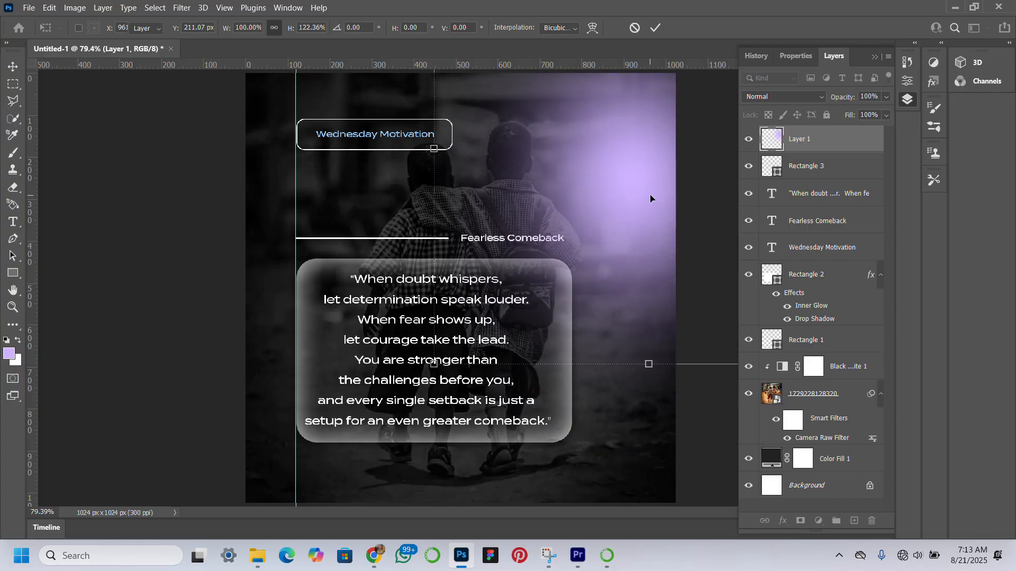
pyautogui.press('Return')
pyautogui.click(821, 96)
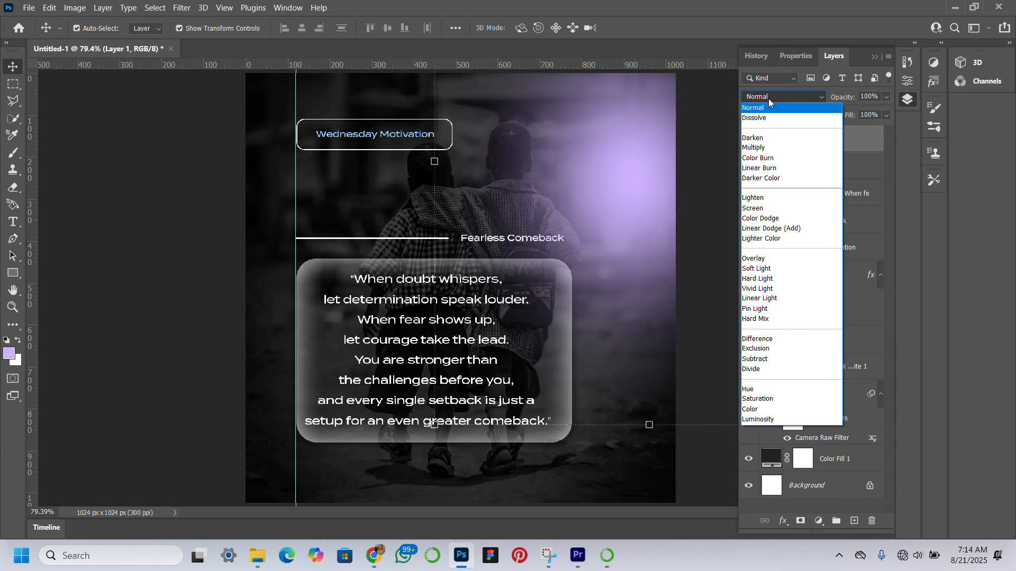
pyautogui.click(751, 99)
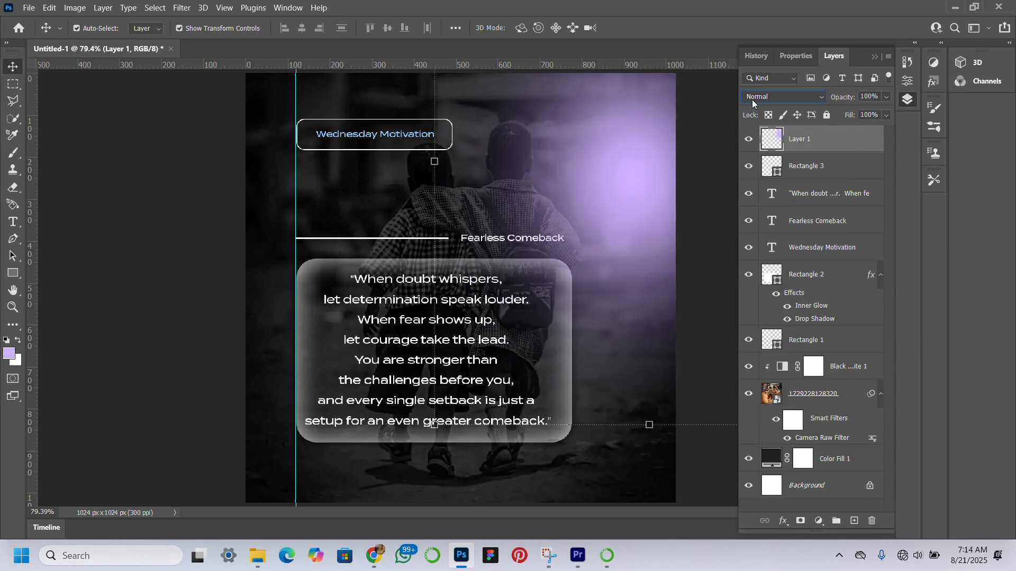
pyautogui.click(210, 253)
# Recolour the "Wednesday Motivation" text by sampling the lavender glow and brightening the sample to d4bdff, and deselect the text
pyautogui.click(426, 142)
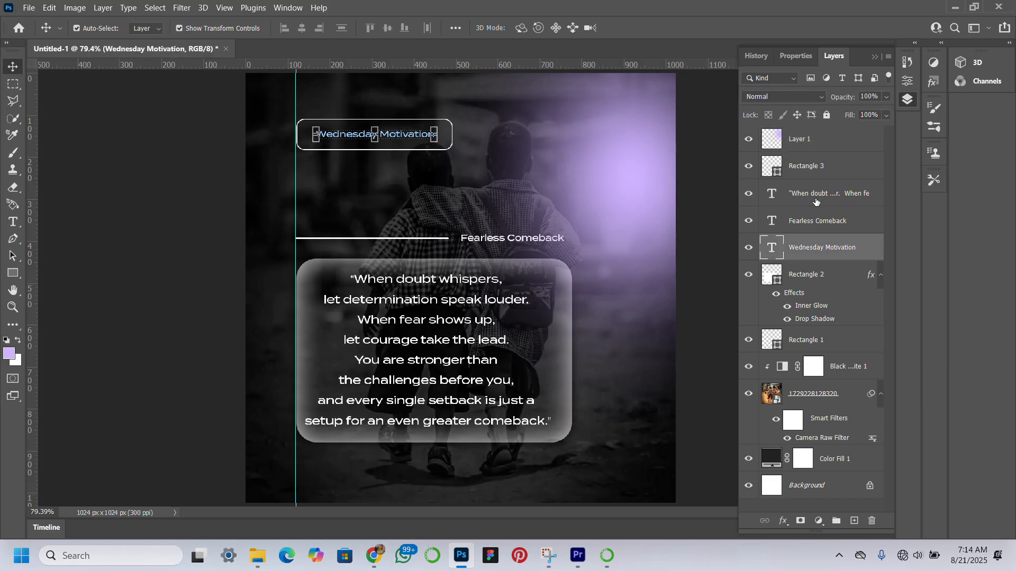
pyautogui.click(434, 20)
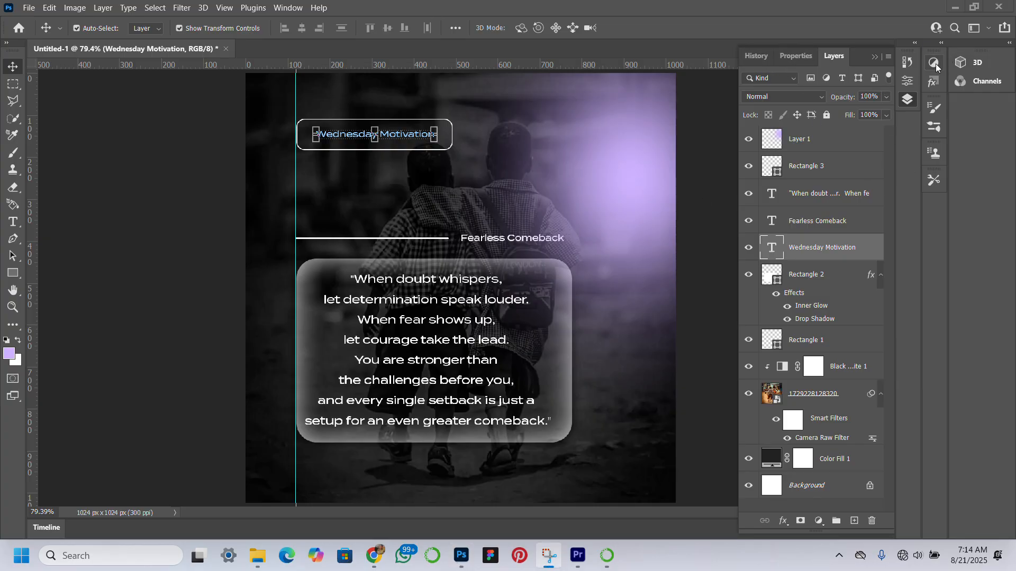
pyautogui.click(798, 56)
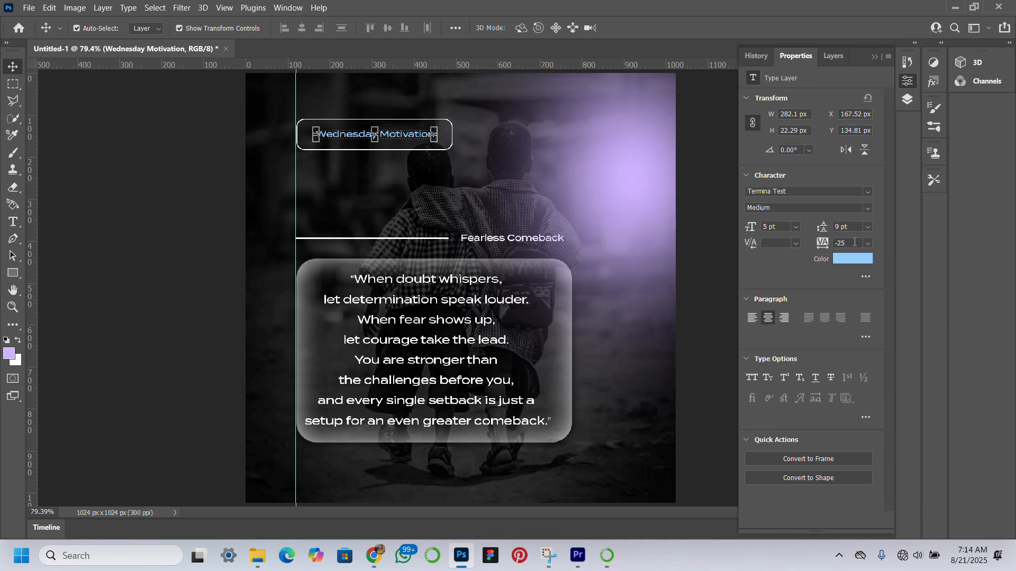
pyautogui.click(849, 260)
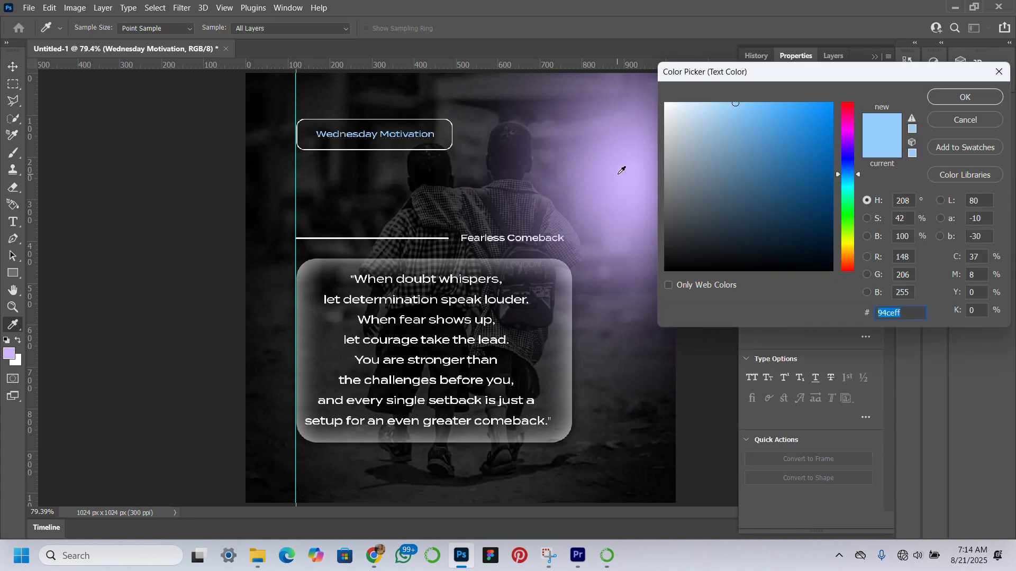
pyautogui.click(622, 171)
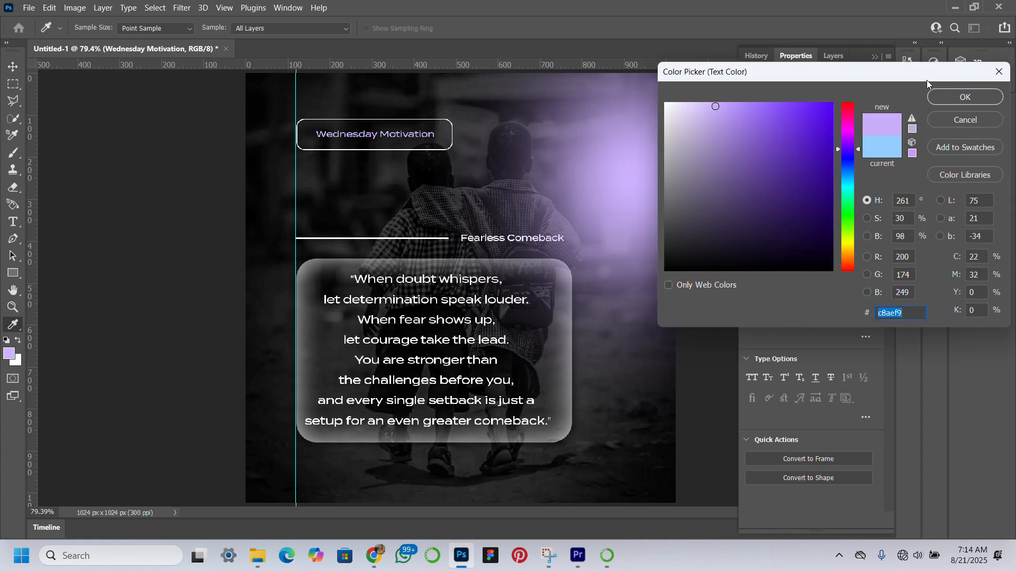
pyautogui.moveTo(714, 107); pyautogui.dragTo(708, 95)
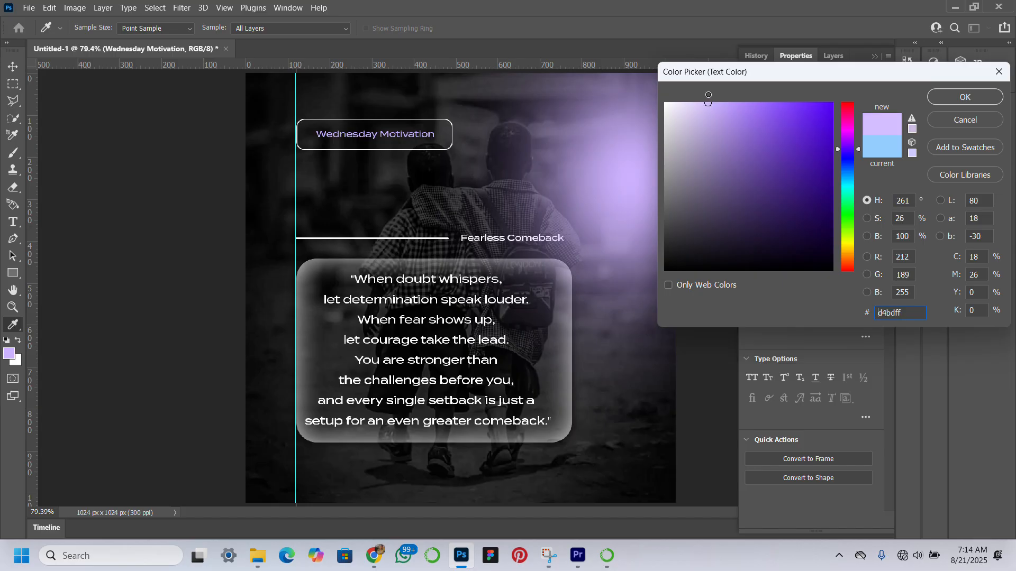
pyautogui.click(440, 15)
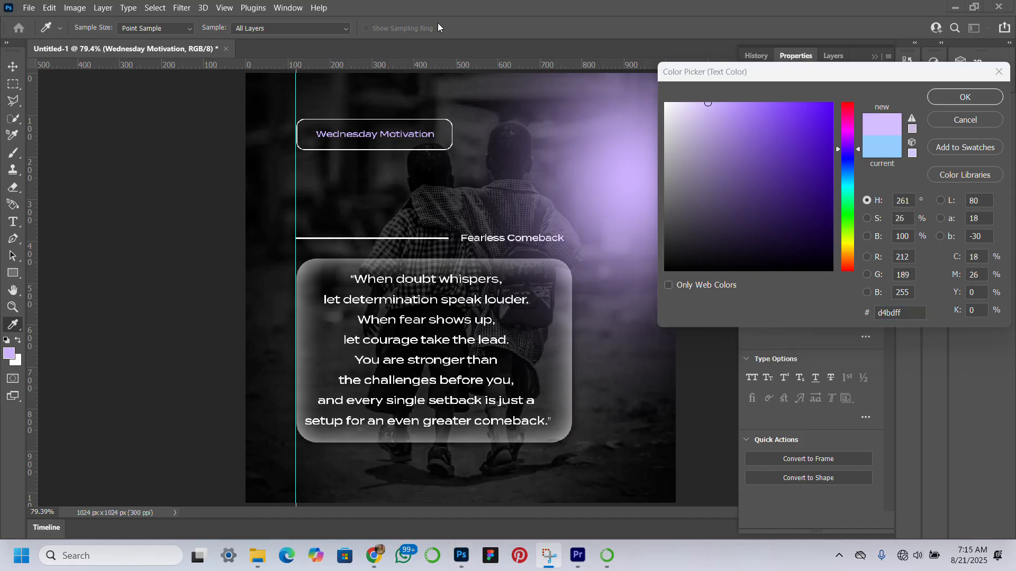
pyautogui.click(972, 98)
pyautogui.click(971, 98)
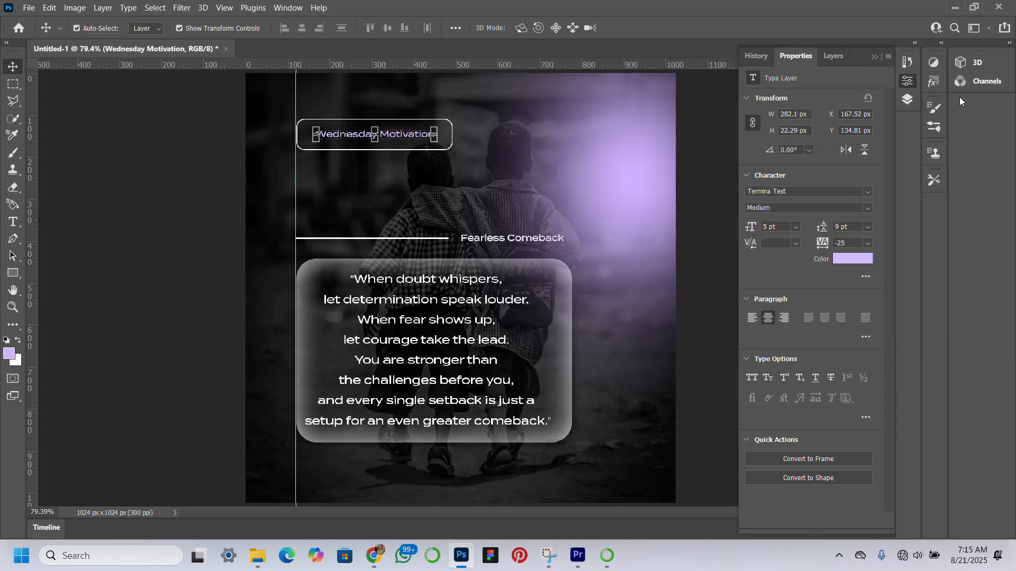
pyautogui.click(196, 280)
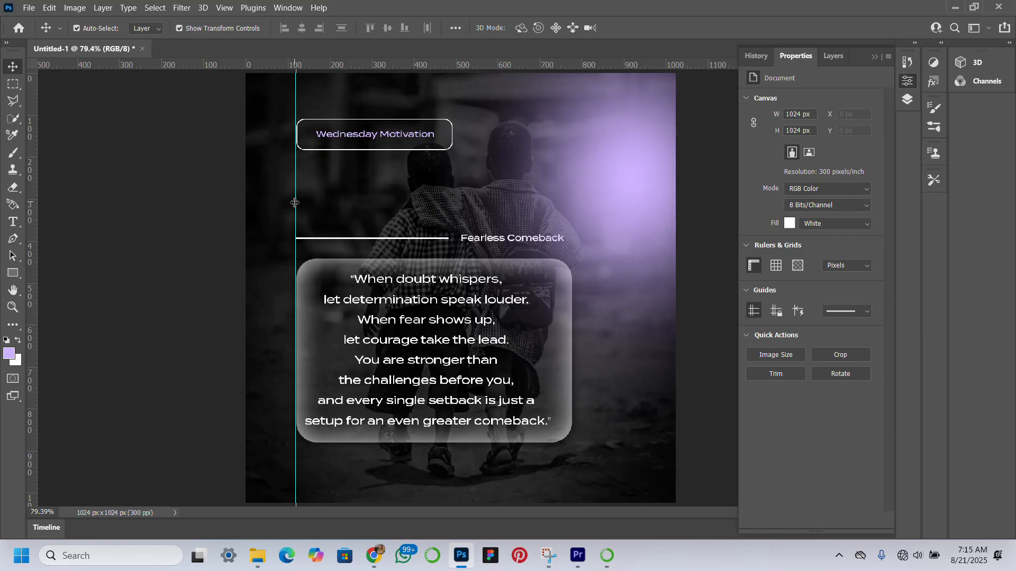
# Move the vertical guide off the canvas and shift the heading, divider, quote card and their text together about 70 px left
pyautogui.moveTo(294, 207); pyautogui.dragTo(53, 225)
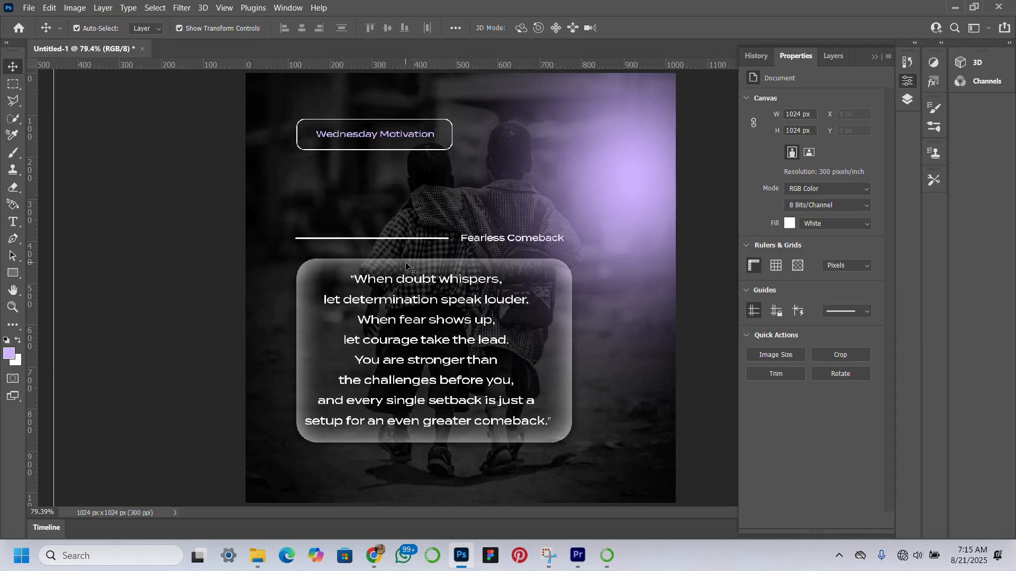
pyautogui.click(833, 56)
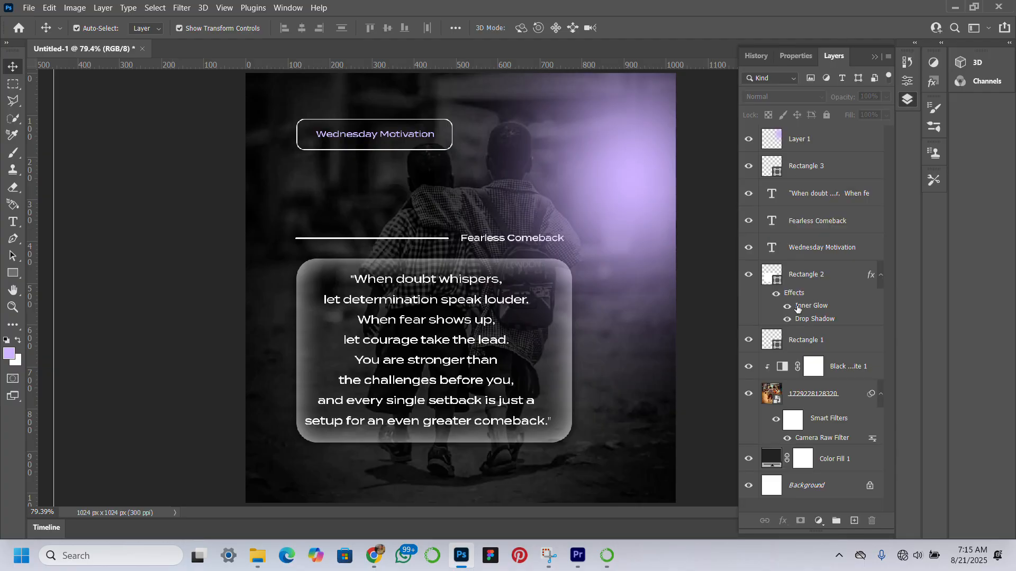
pyautogui.click(831, 389)
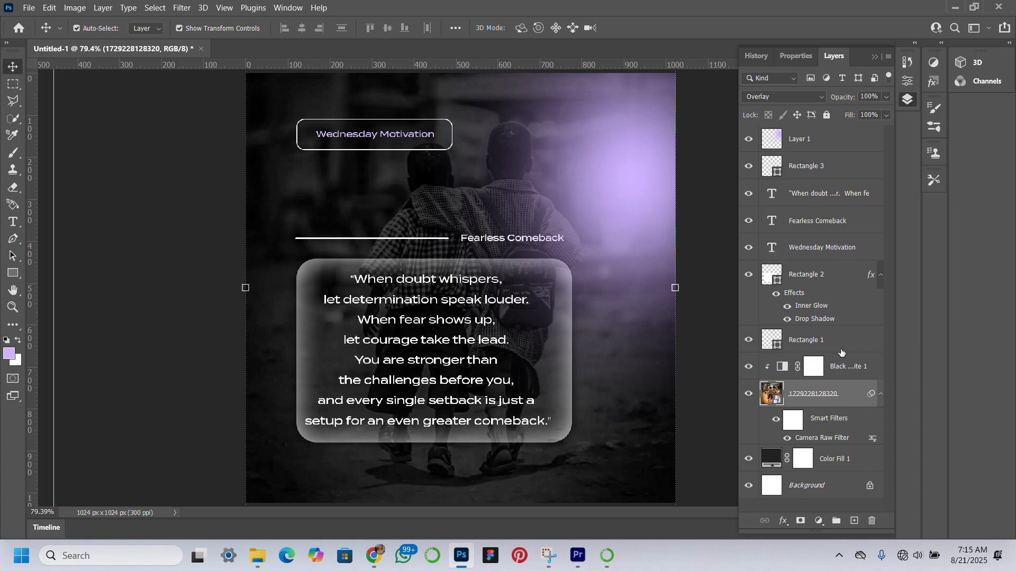
pyautogui.click(846, 343)
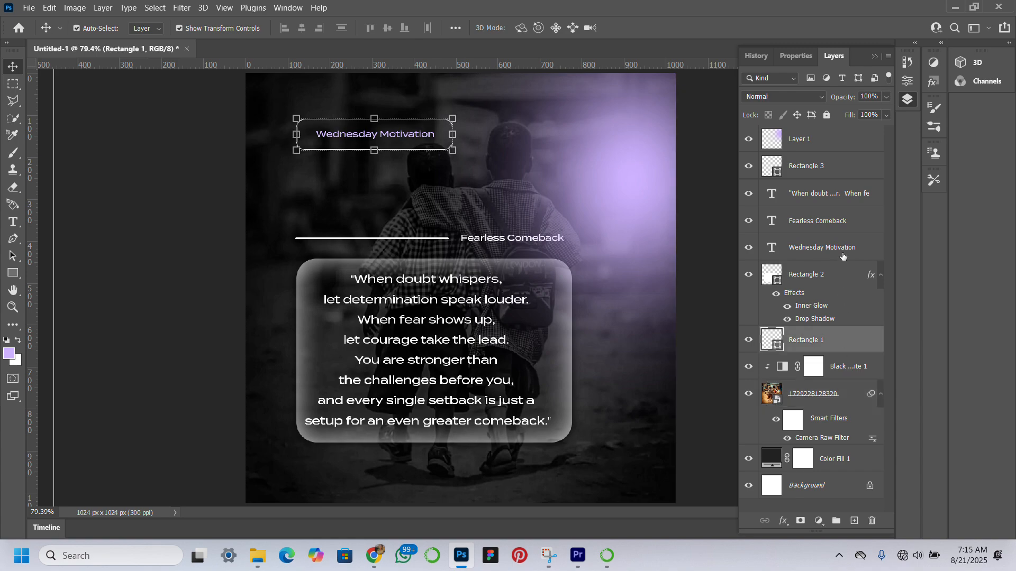
pyautogui.keyDown('shift'); pyautogui.click(837, 160); pyautogui.keyUp('shift')
pyautogui.press('Left')
pyautogui.press('Left')
pyautogui.press('Left')
pyautogui.press('Left')
pyautogui.press('Left')
pyautogui.press('Left')
pyautogui.press('Left')
pyautogui.press('Left')
pyautogui.press('Left')
pyautogui.press('Left')
pyautogui.press('Left')
pyautogui.press('Left')
pyautogui.press('Left')
pyautogui.press('Left')
pyautogui.press('Left')
pyautogui.press('Left')
pyautogui.press('Left')
pyautogui.press('Left')
pyautogui.press('Left')
pyautogui.press('Left')
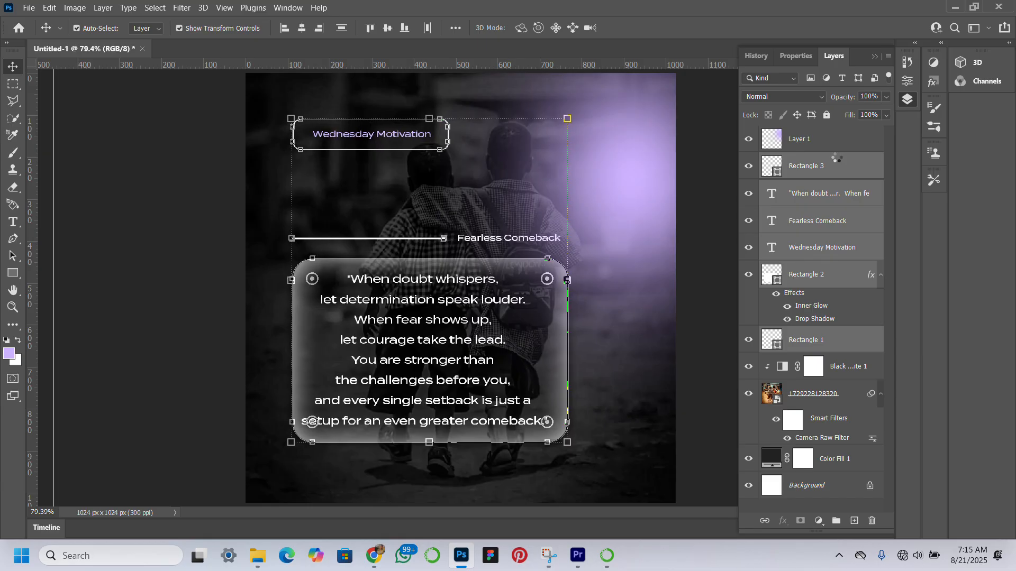
pyautogui.press('Left')
pyautogui.press('Left')
pyautogui.press('Left')
pyautogui.press('Left')
pyautogui.press('Left')
pyautogui.press('Left')
pyautogui.press('Left')
pyautogui.press('Left')
pyautogui.press('Left')
pyautogui.press('Left')
pyautogui.press('Left')
pyautogui.press('Left')
pyautogui.press('Left')
pyautogui.press('Left')
pyautogui.press('Left')
pyautogui.press('Left')
pyautogui.press('Left')
pyautogui.press('Left')
pyautogui.press('Left')
pyautogui.press('Left')
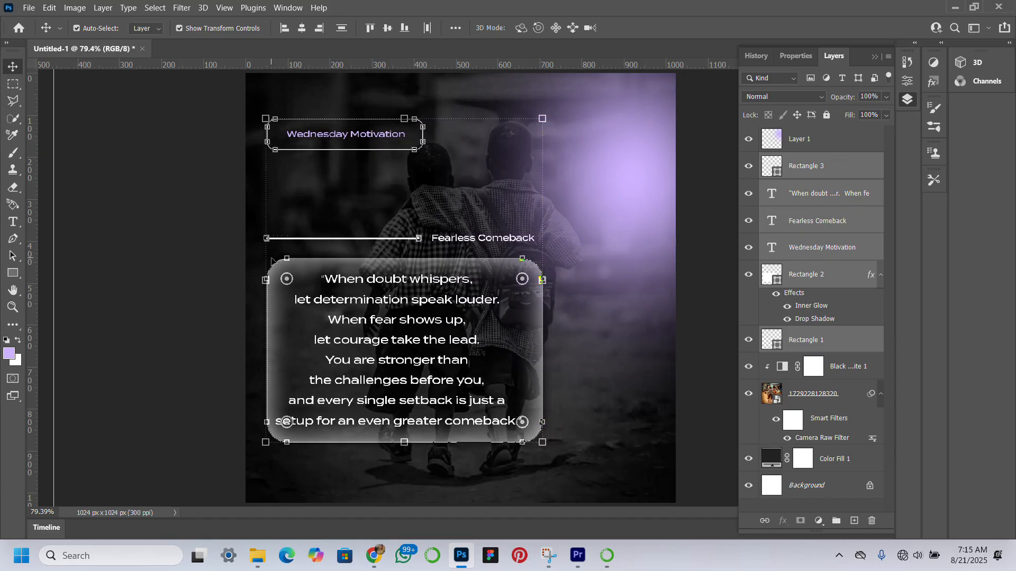
pyautogui.click(180, 288)
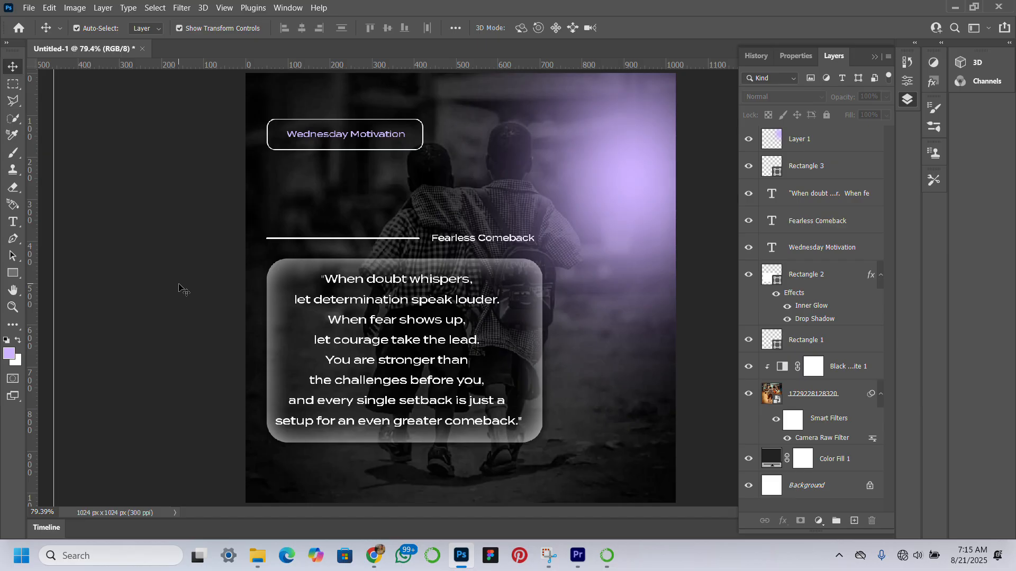
# Stamp all visible layers into a new layer at the top of the stack and add 6.3% uniform noise to it
pyautogui.hotkey('ctrl', 'alt', 'shift', 'e')
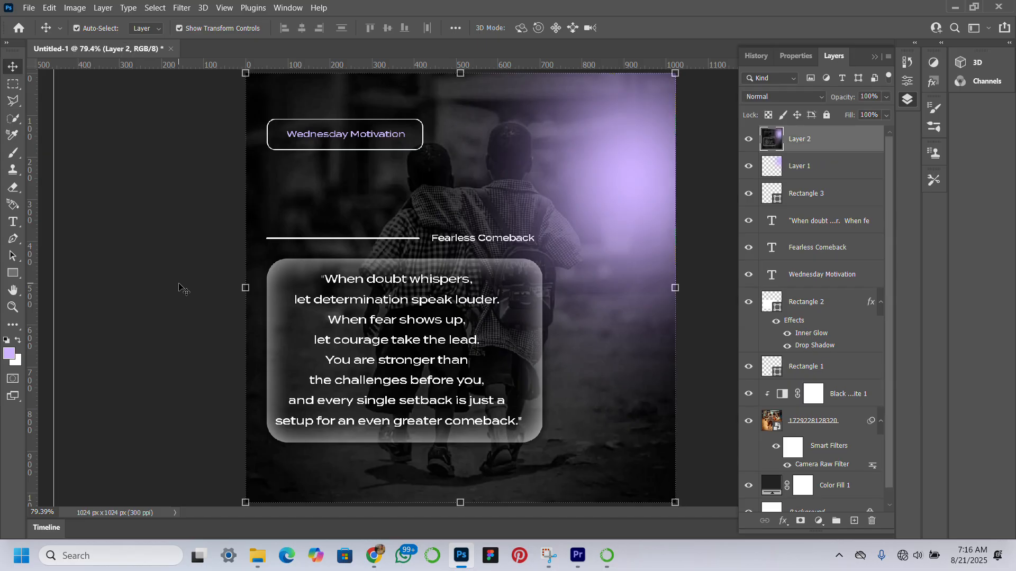
pyautogui.click(181, 8)
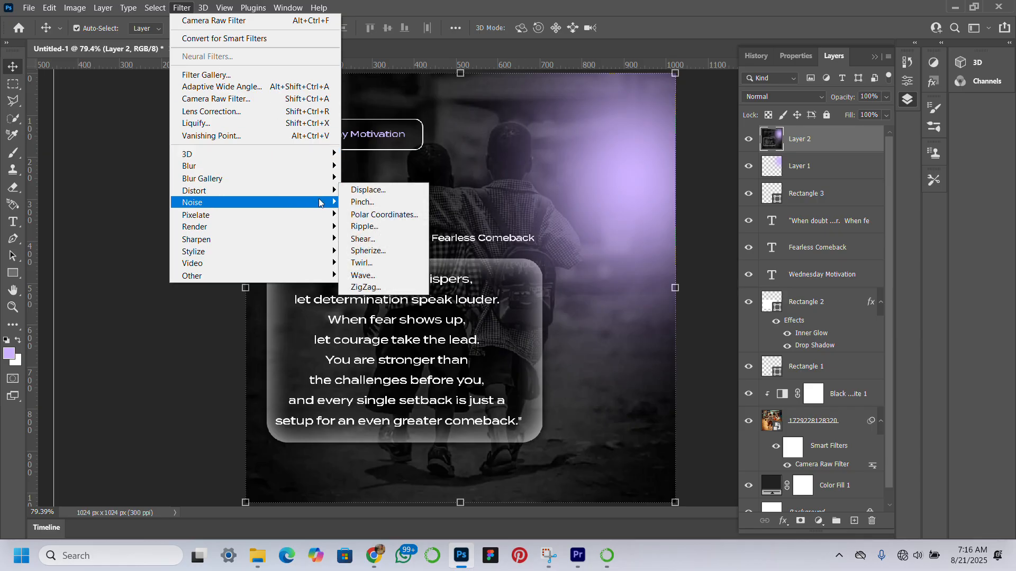
pyautogui.moveTo(319, 203)
pyautogui.click(369, 201)
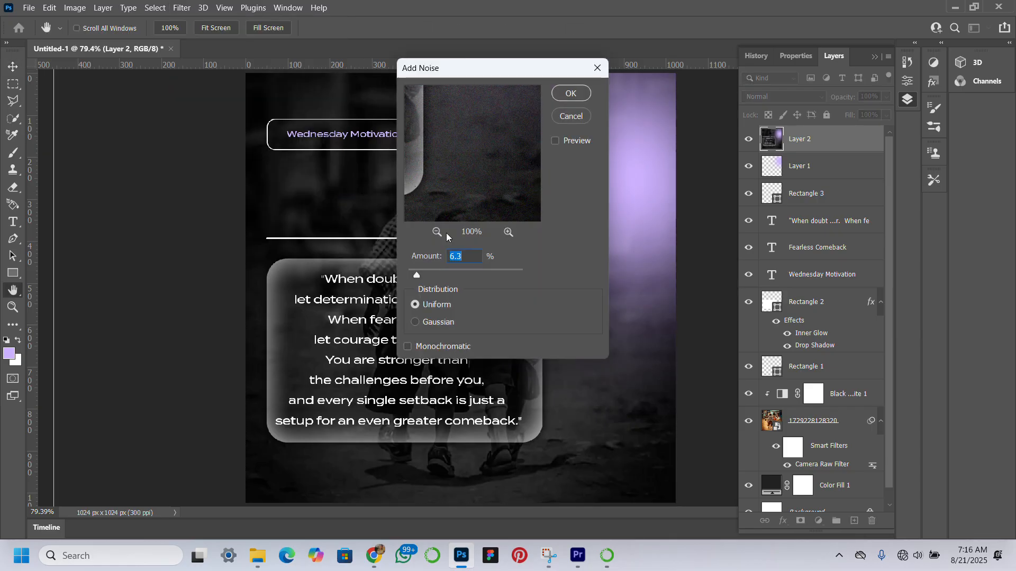
pyautogui.click(576, 95)
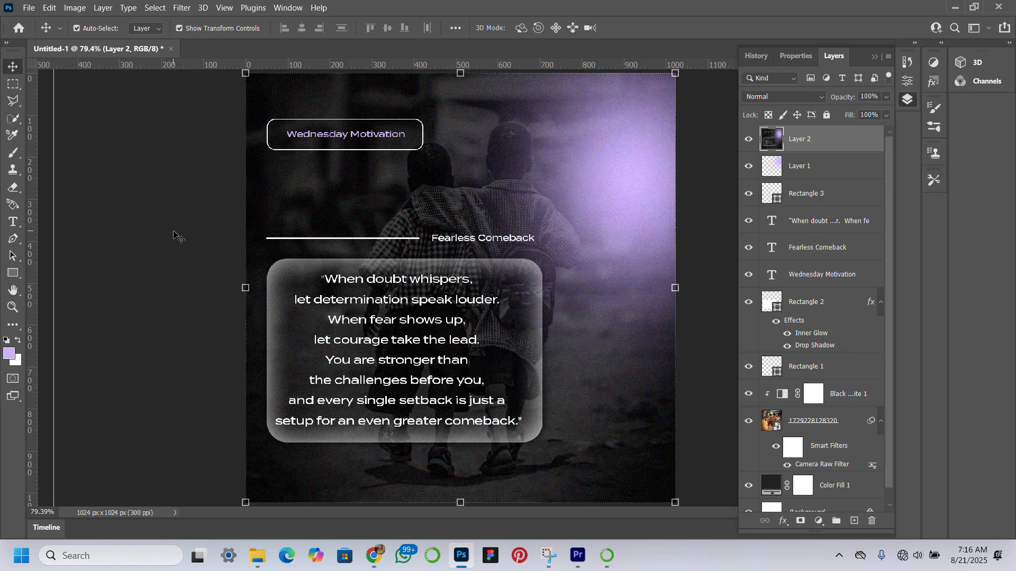
# Hide the workspace interface around the poster, deselect the layer and remove the remaining vertical guide
pyautogui.press('Tab')
pyautogui.click(174, 235)
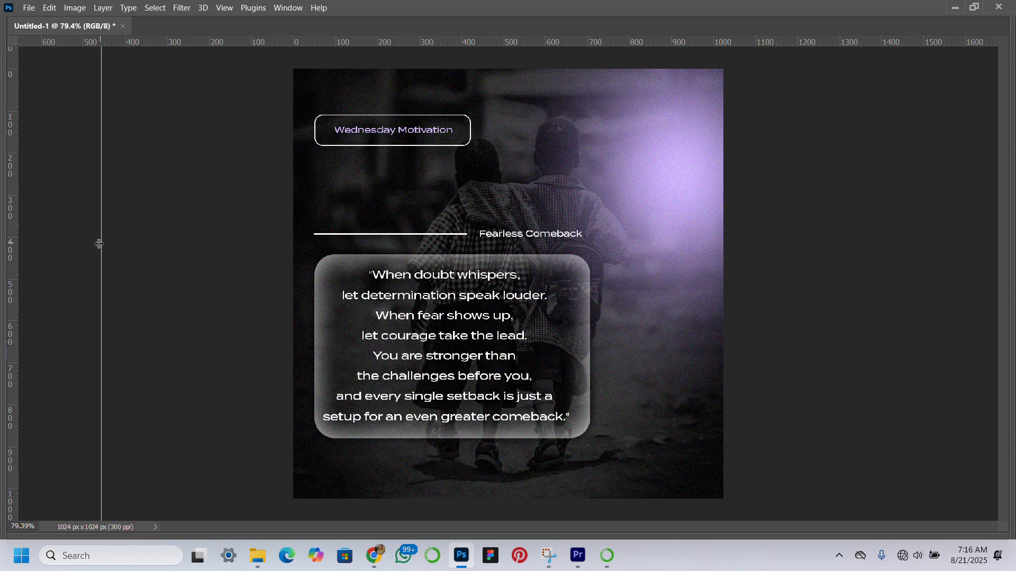
pyautogui.moveTo(98, 250); pyautogui.dragTo(8, 247)
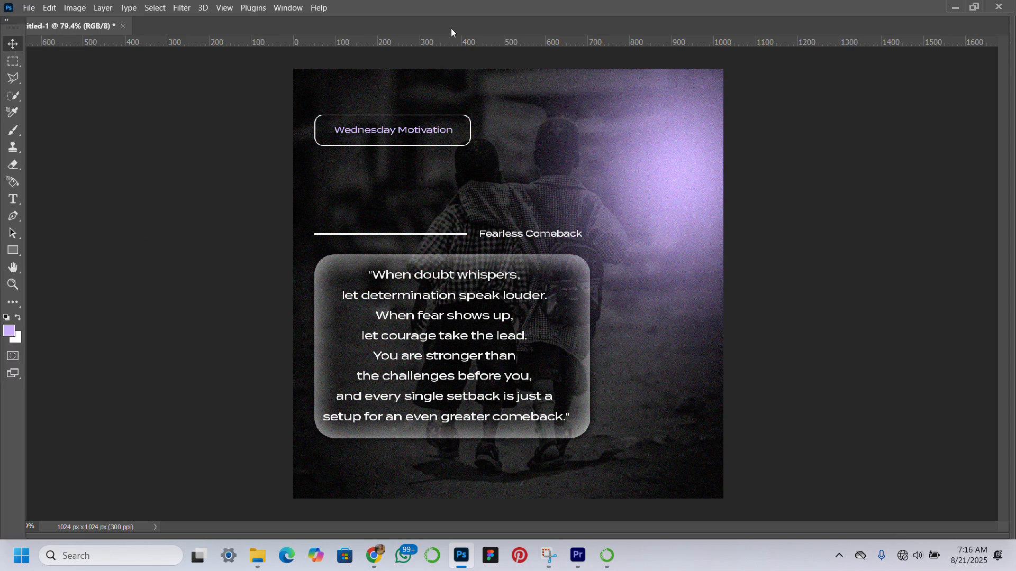